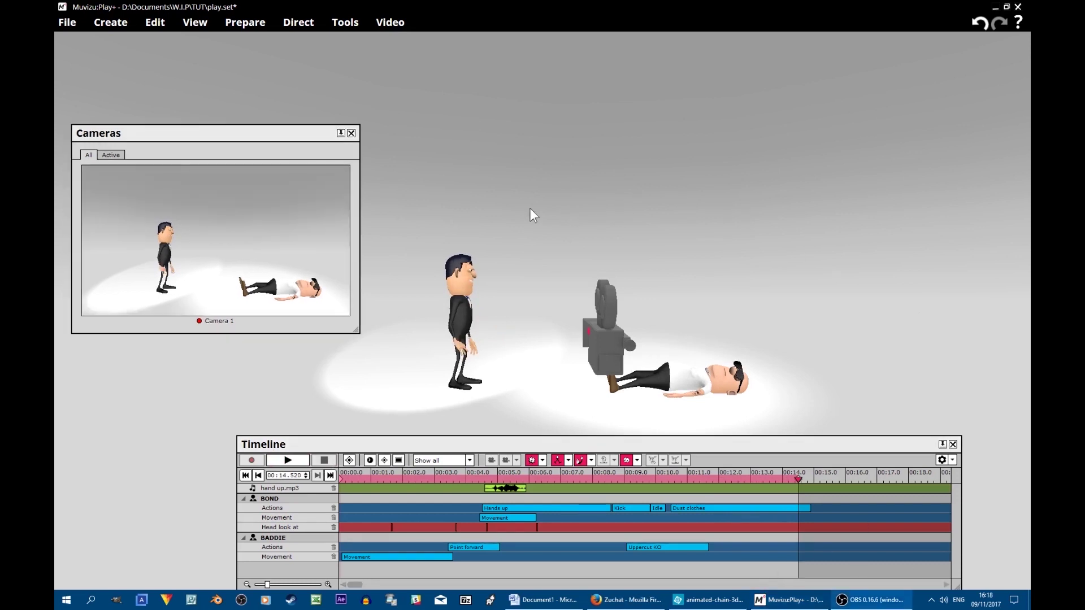
Show the layers window, add a new layer and name it fight.
click(194, 22)
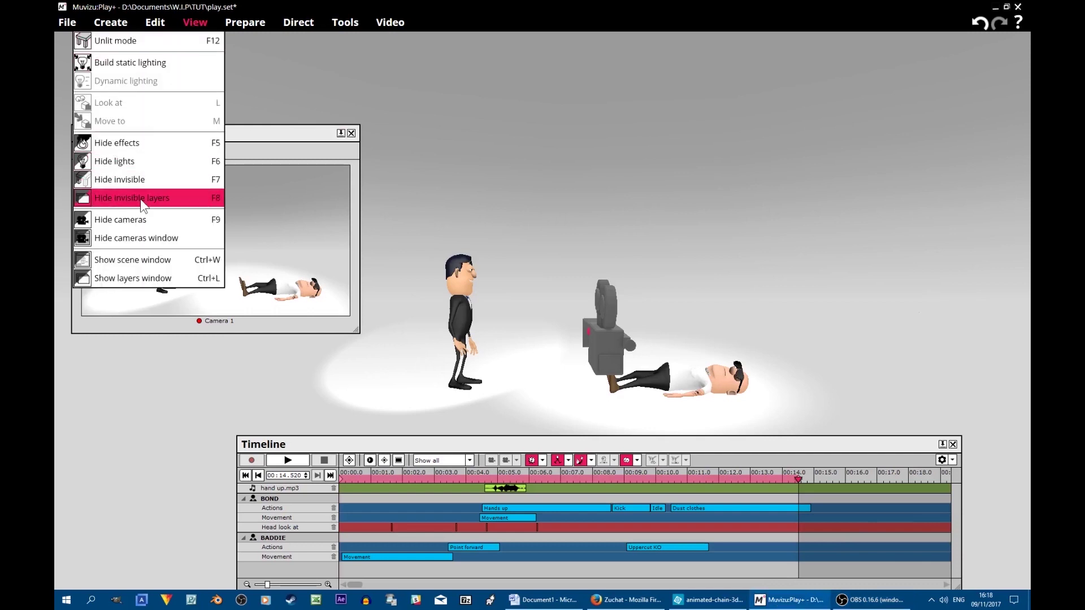
click(141, 278)
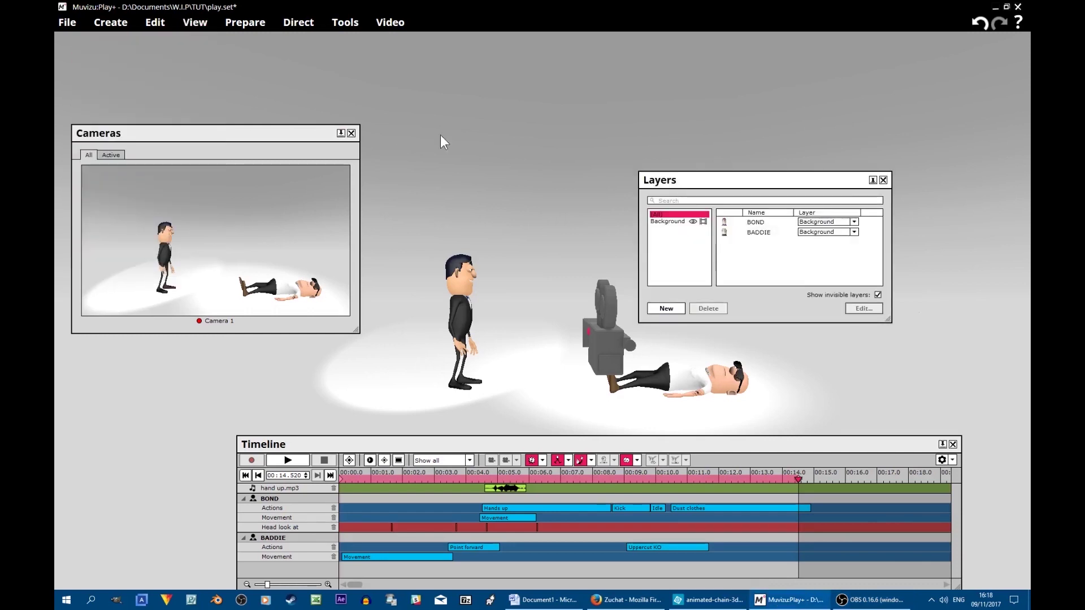
click(665, 310)
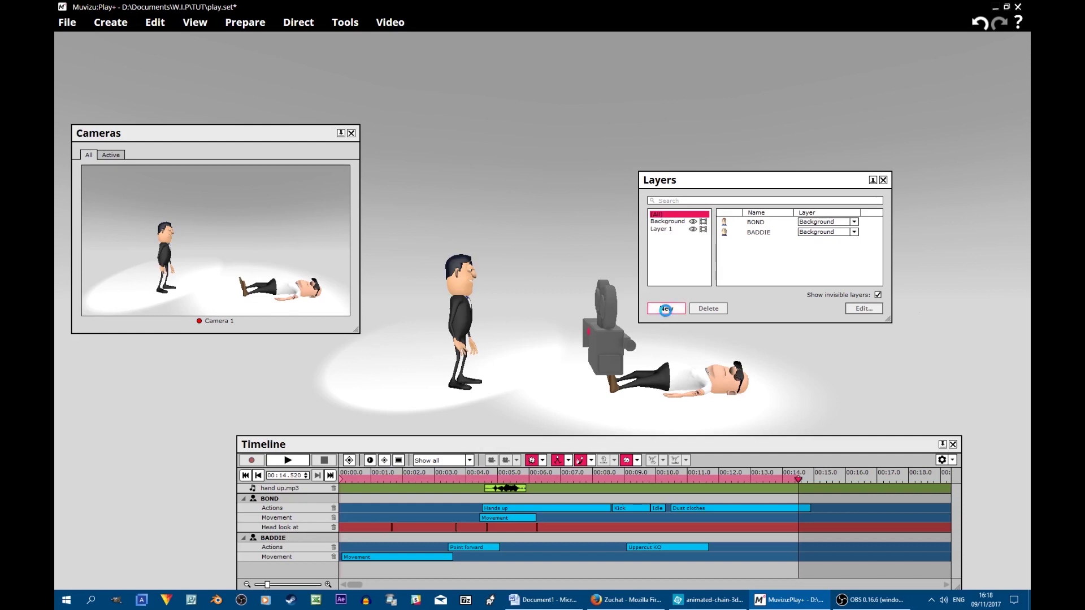
click(662, 229)
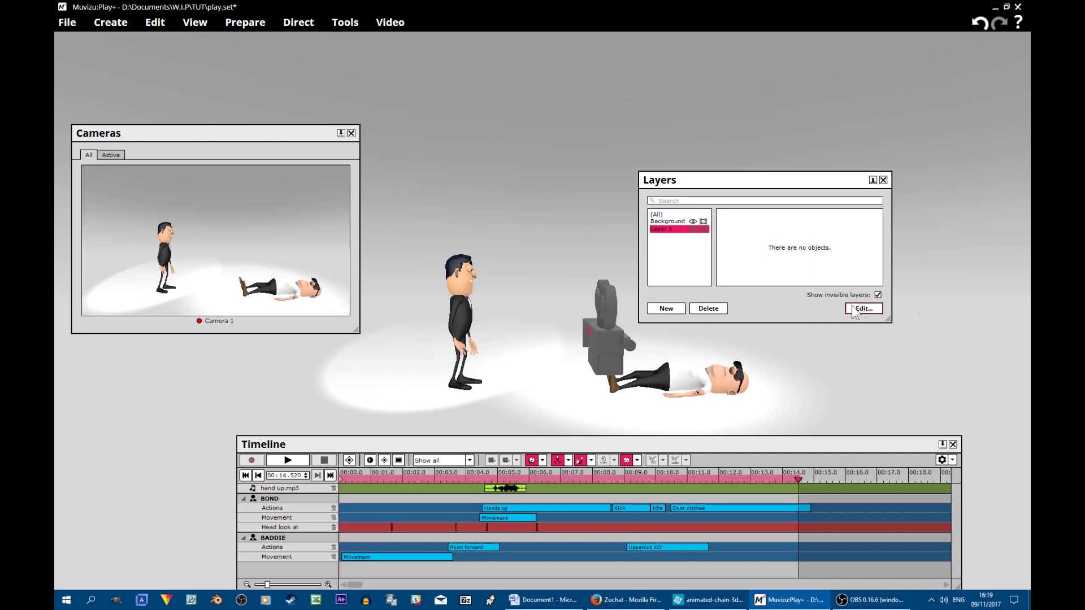
click(869, 310)
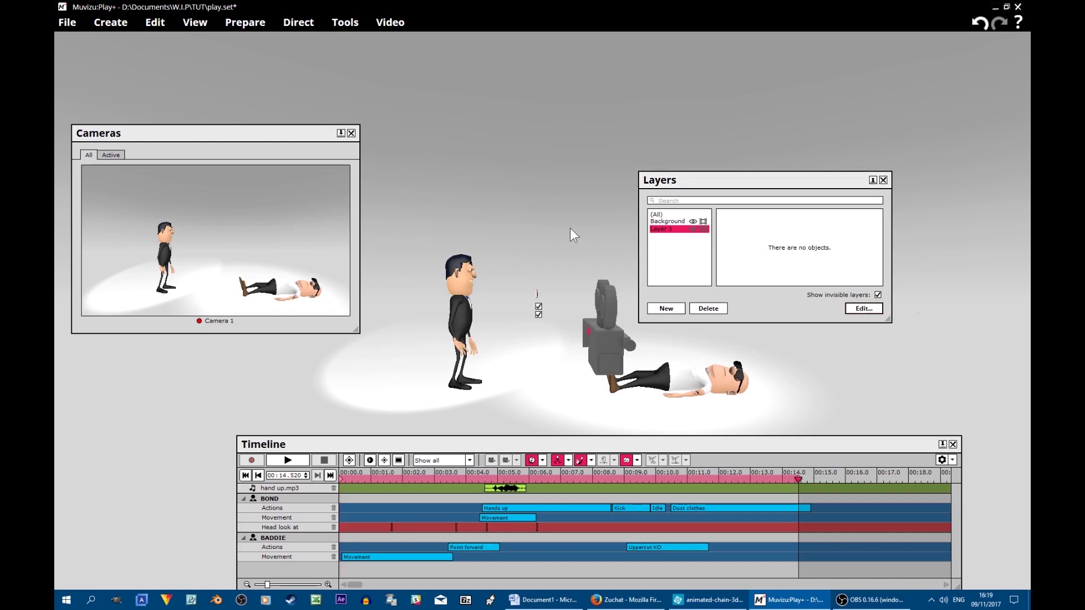
text(figh)
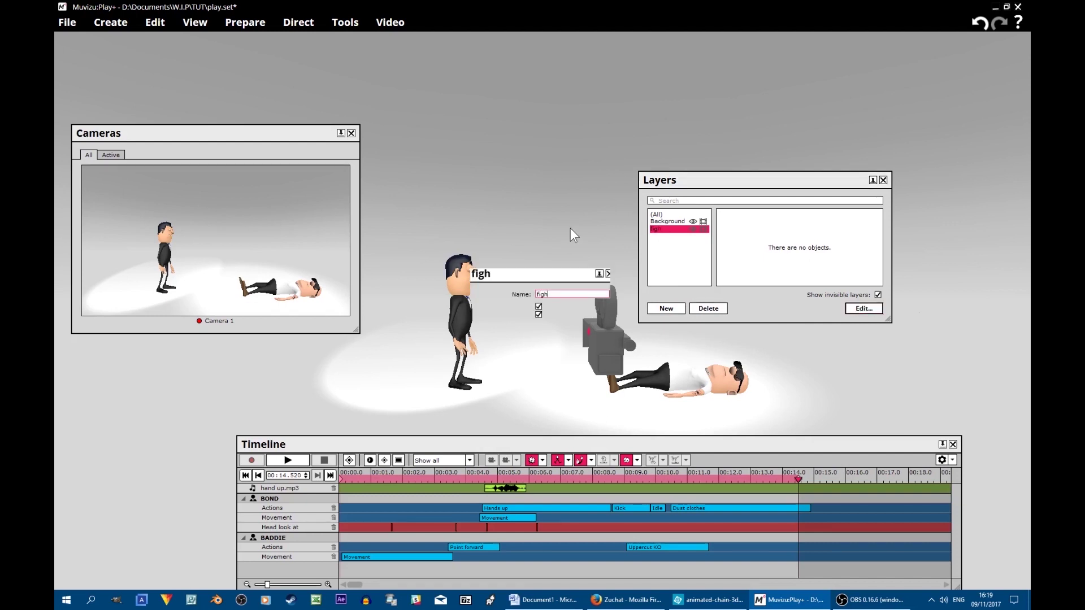
key(Return)
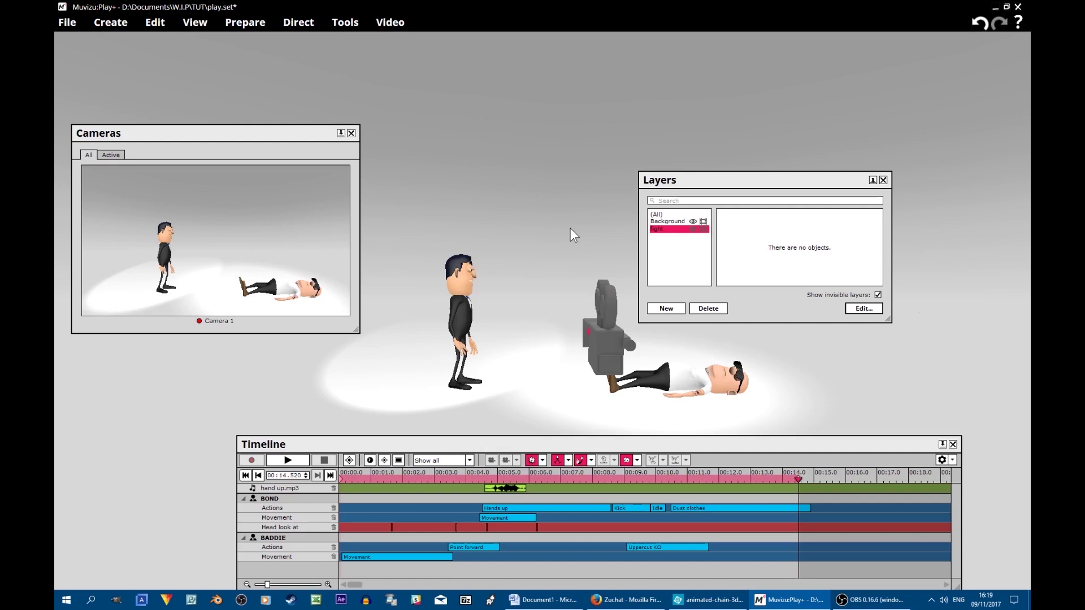
Assign BADDIE and BOND to the fight layer, hide the Background layer and close the layers window.
click(656, 215)
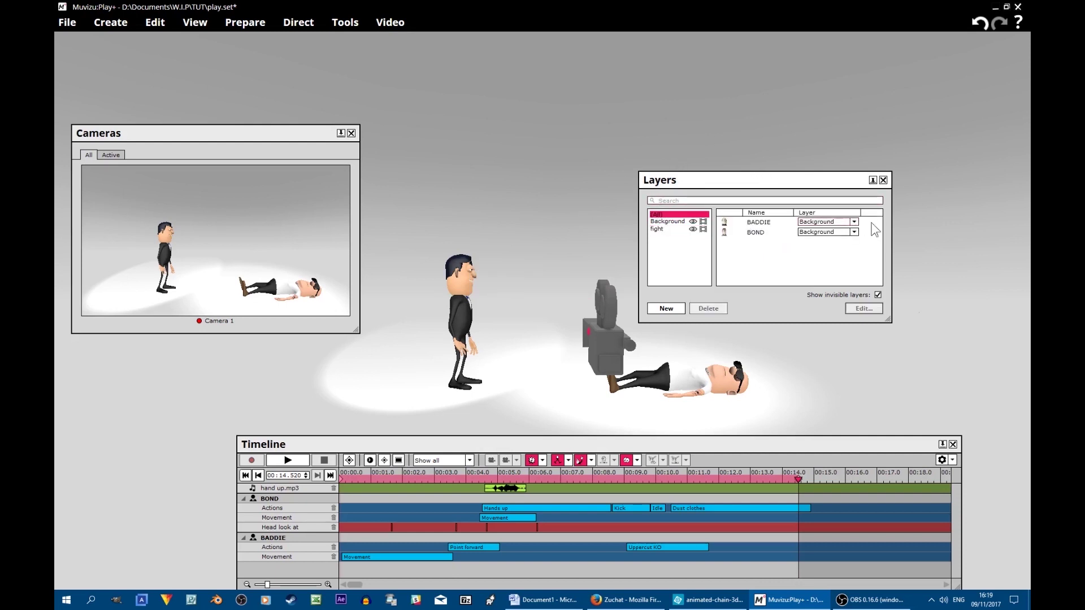
click(854, 222)
click(831, 239)
click(854, 232)
click(835, 249)
click(694, 222)
click(883, 180)
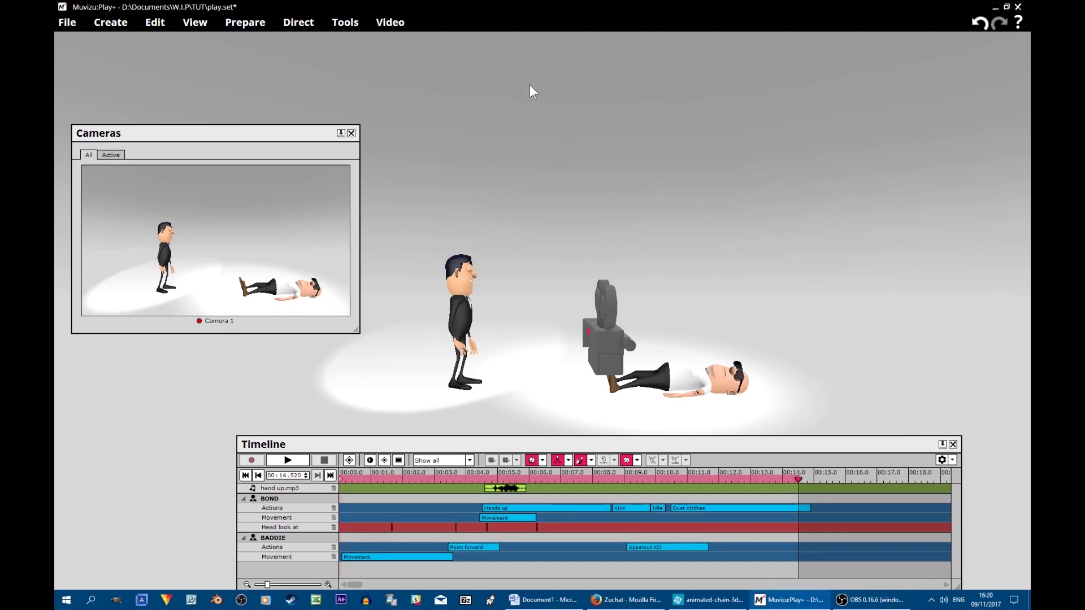
Open the video export settings and review the output types, keeping Image sequence.
click(392, 24)
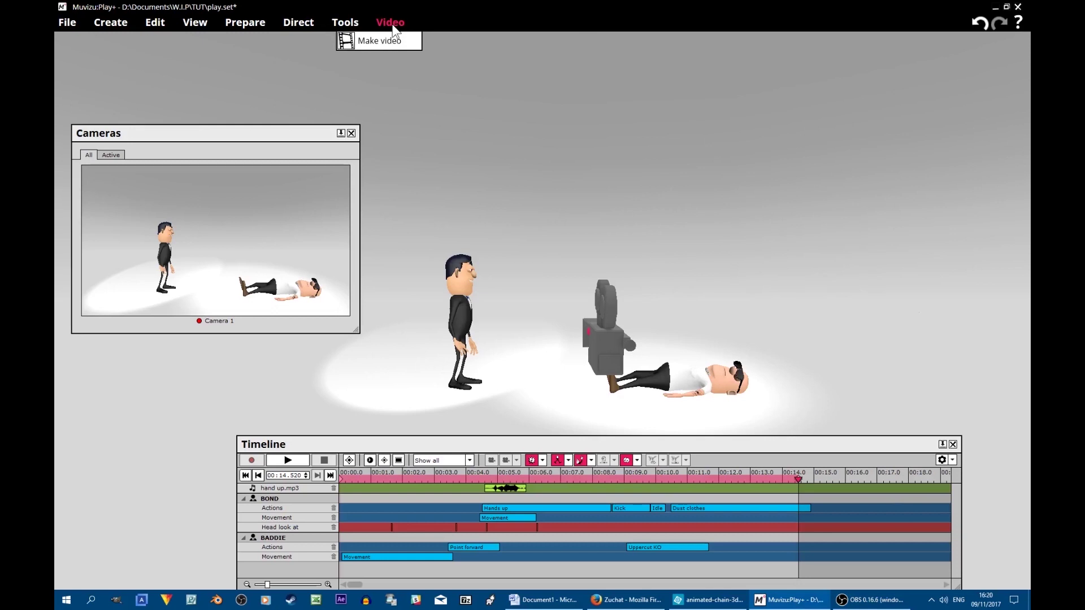
click(393, 40)
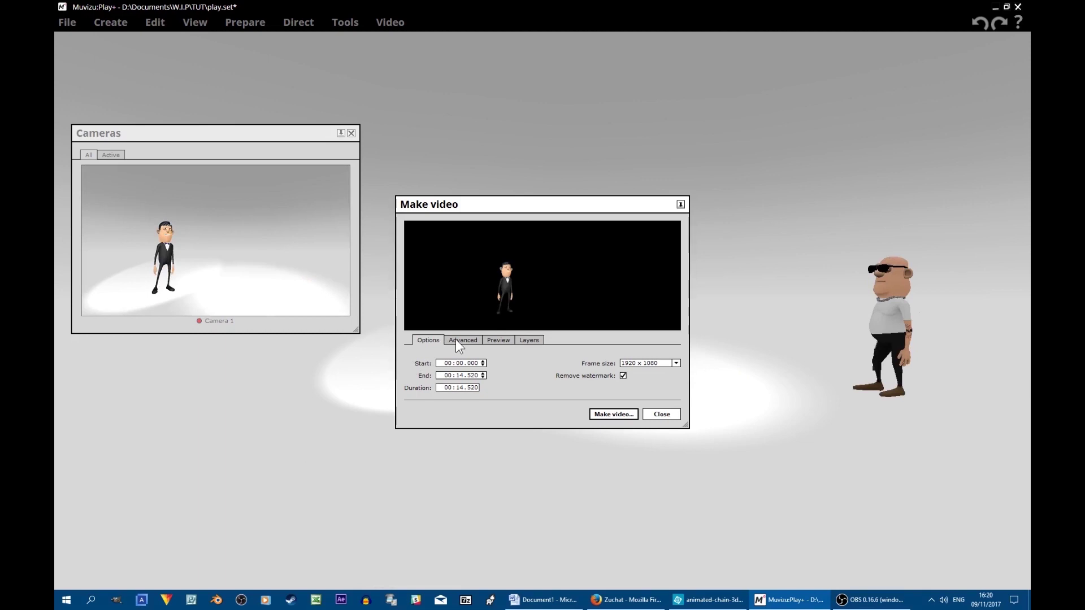
click(456, 340)
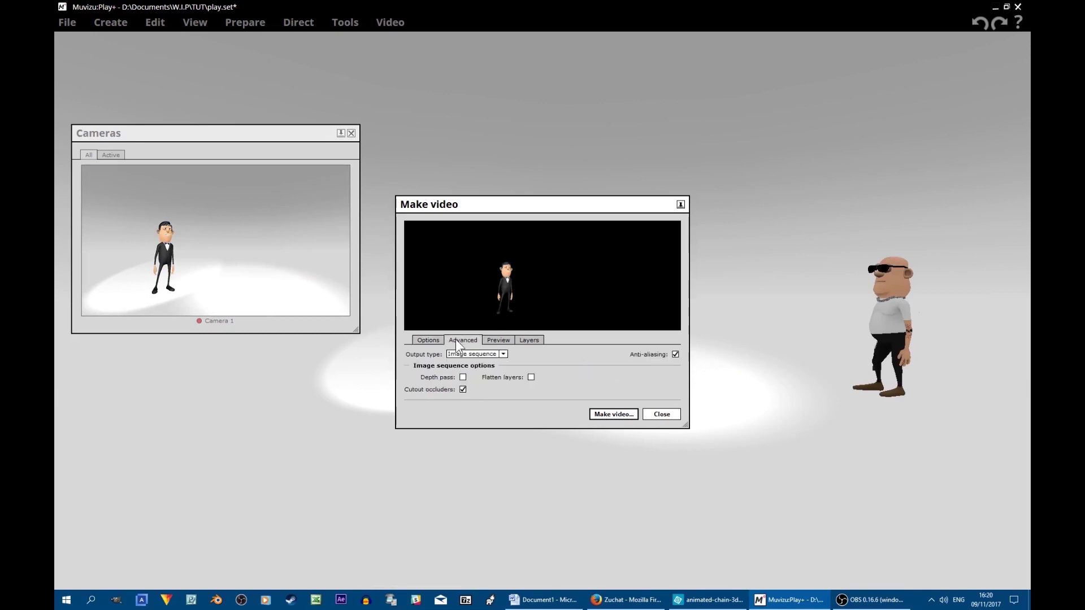
click(502, 354)
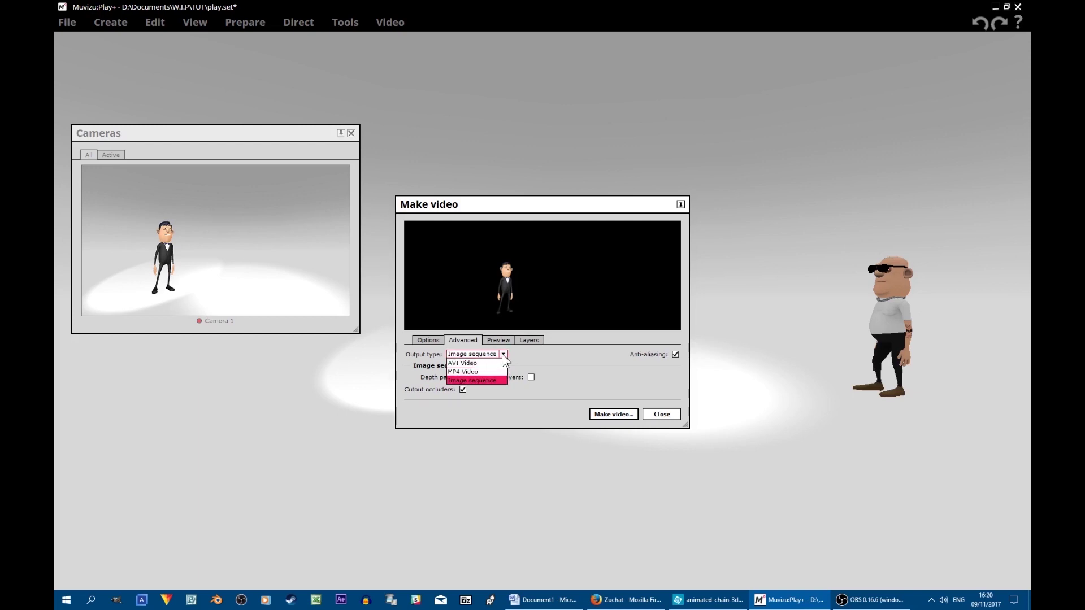
click(503, 354)
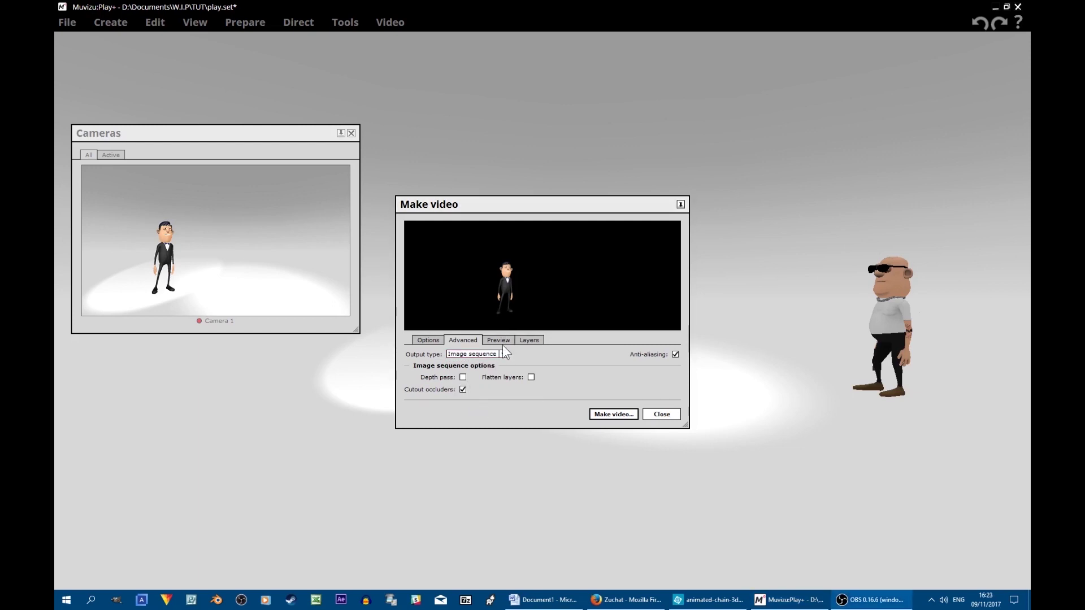
Play part of the export preview, stop it and check which layers are included in the render.
click(499, 341)
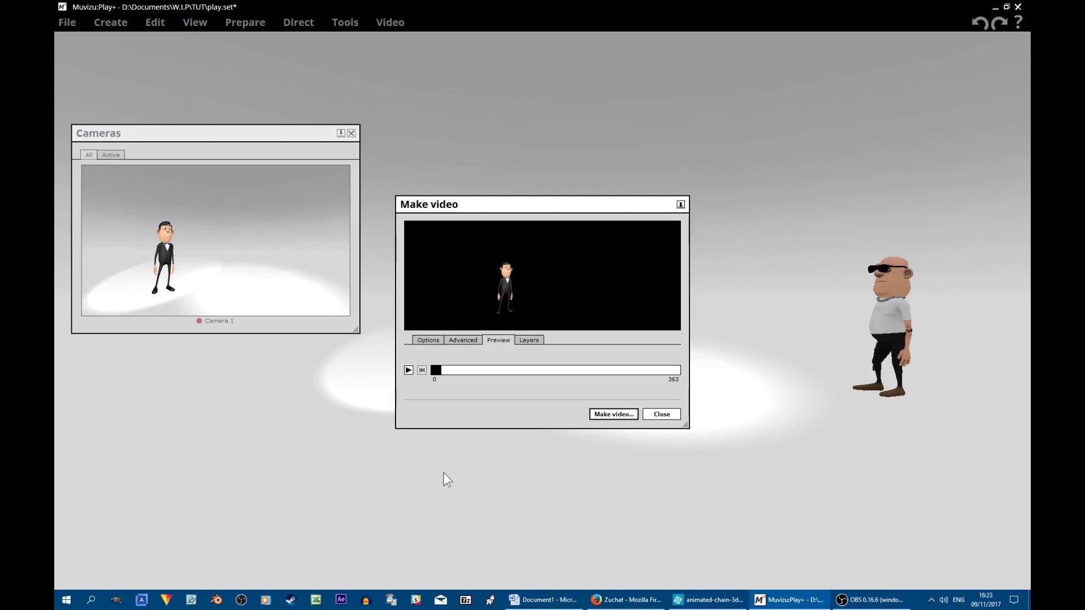
click(409, 371)
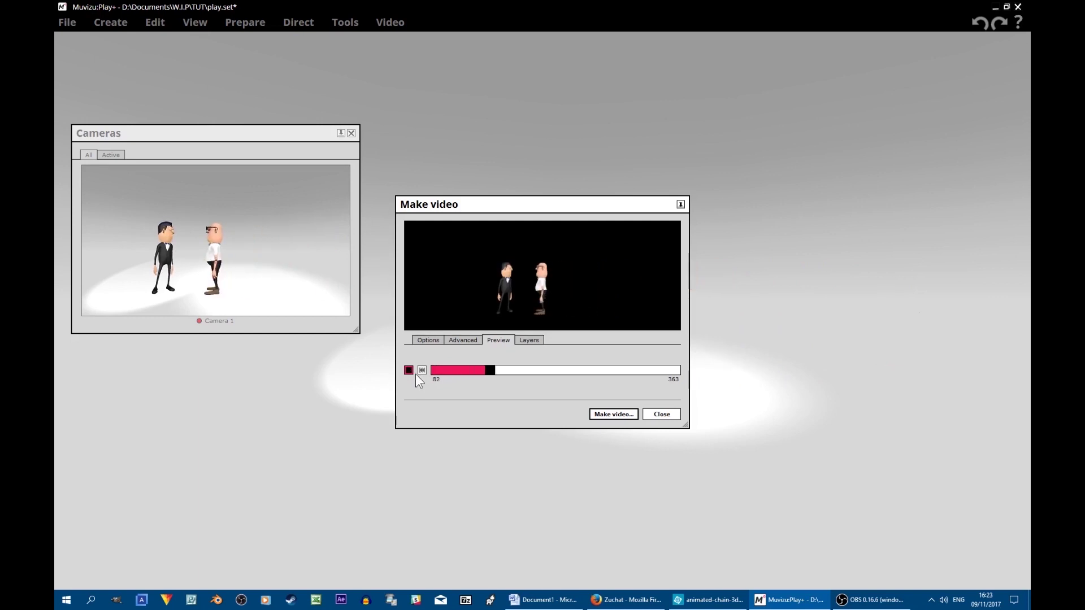
click(409, 370)
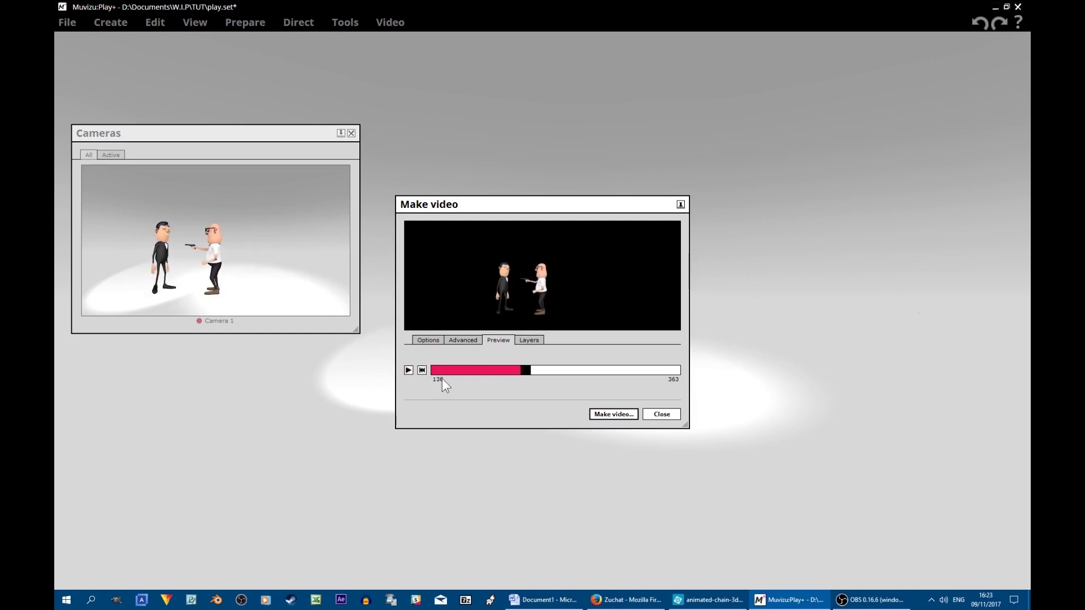
click(530, 340)
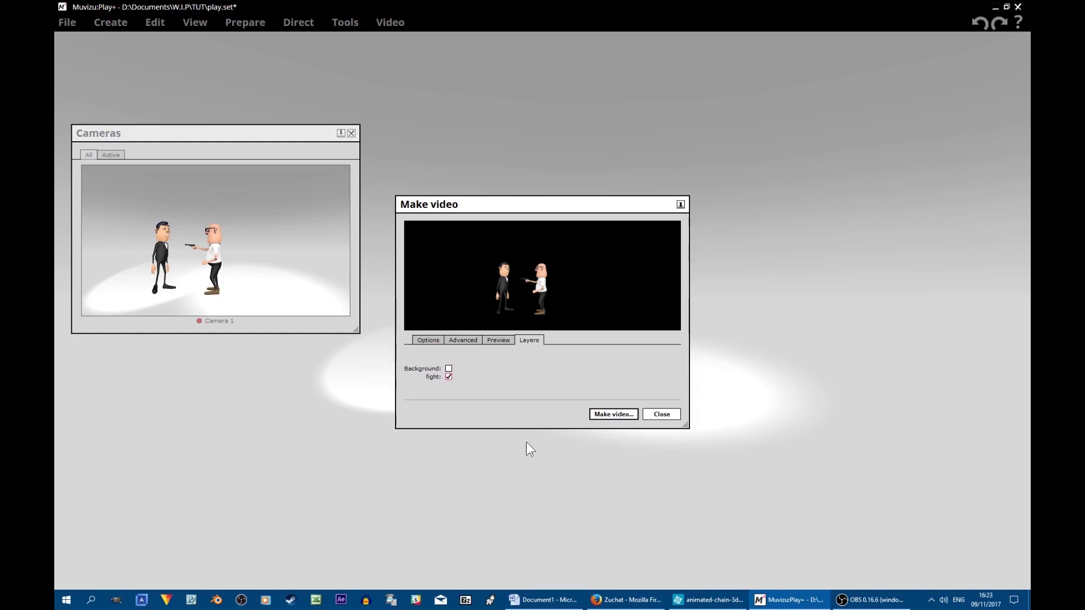
Export the animation as a PNG sequence named fight.png in the Train Fight folder.
click(612, 413)
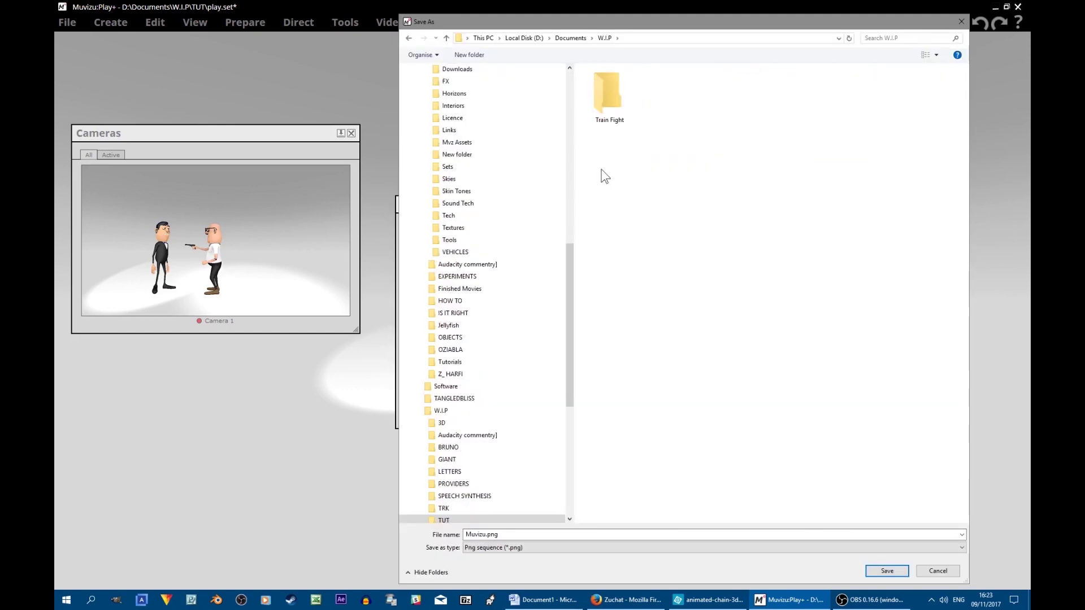
double_click(606, 120)
double_click(470, 535)
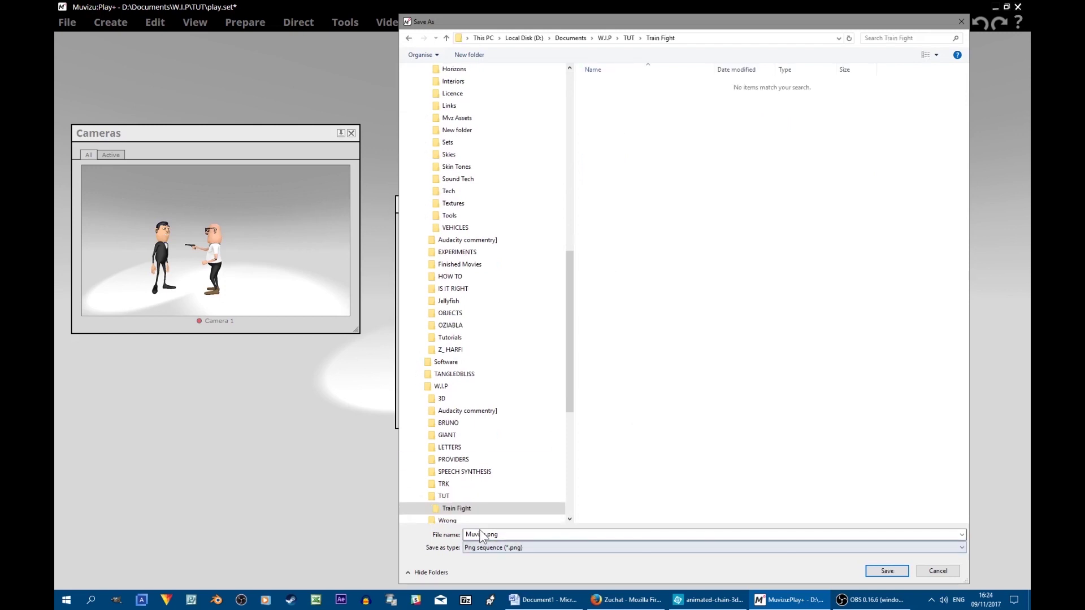
drag(466, 535, 486, 535)
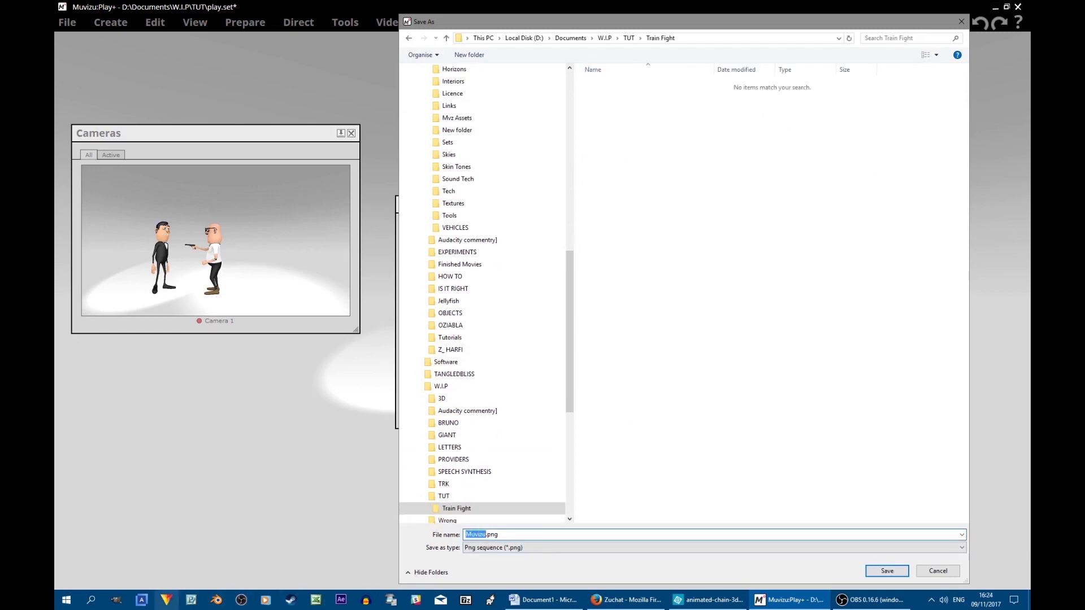
text(fight)
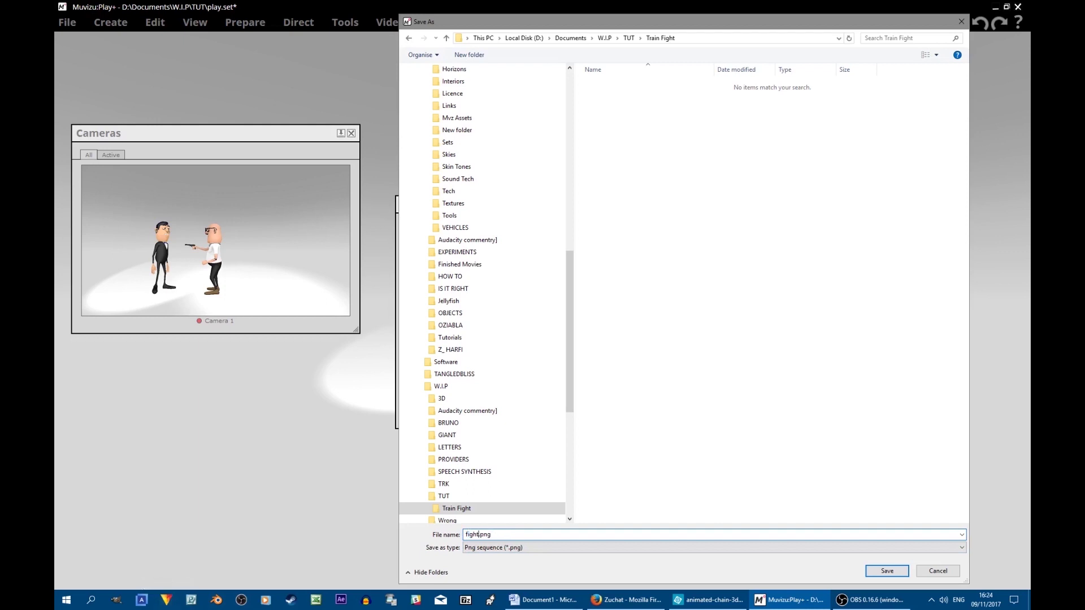
click(886, 571)
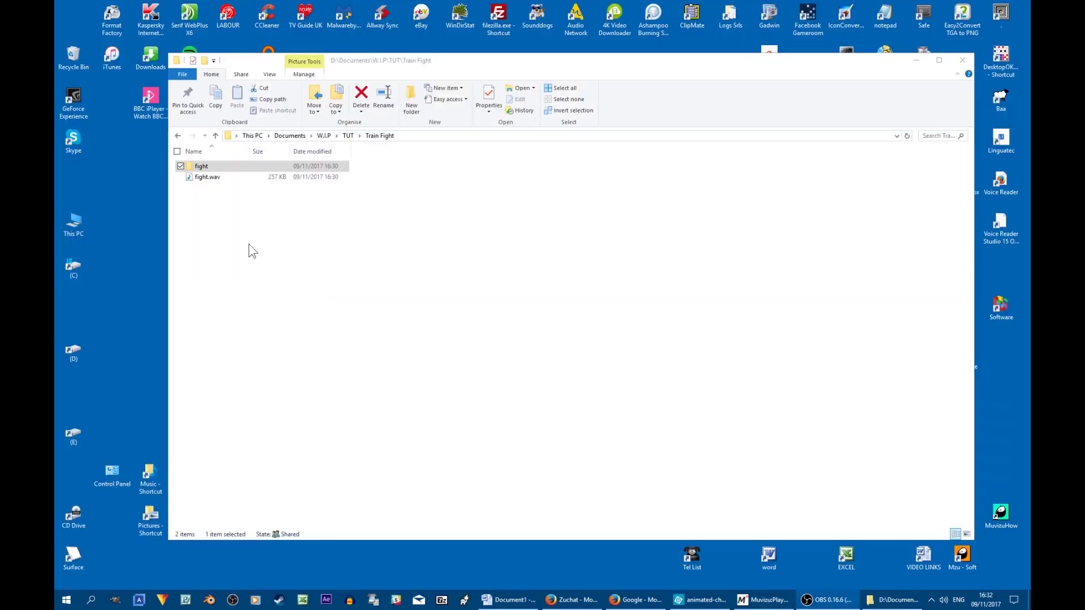
Open the exported fight folder and step through the rendered PNG frames in Photo Gallery.
double_click(218, 166)
drag(971, 162, 978, 468)
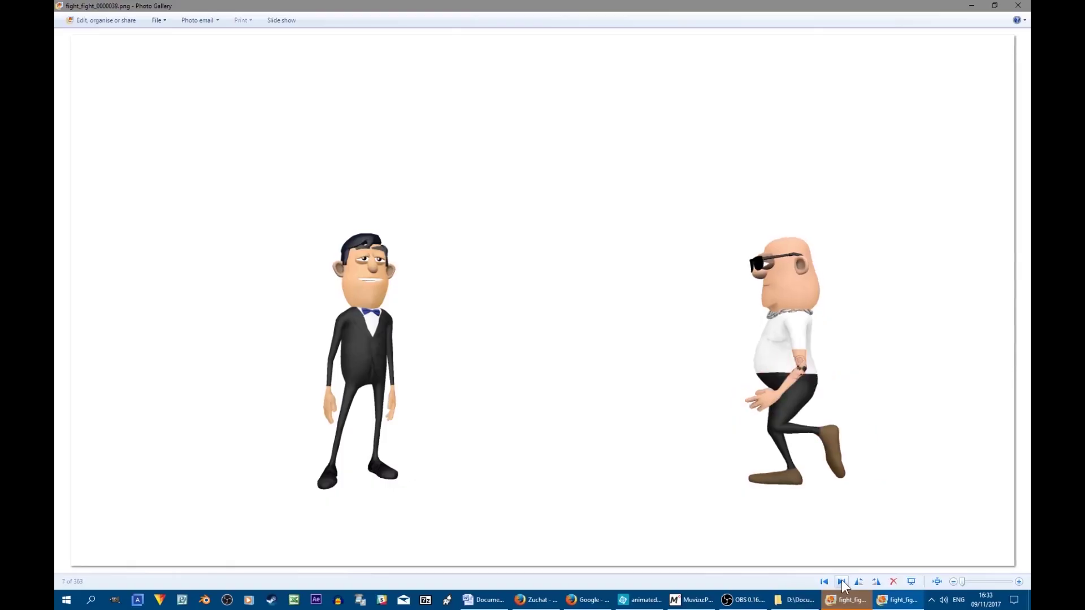
click(842, 582)
click(841, 582)
click(842, 581)
click(842, 582)
click(842, 582)
click(842, 582)
click(842, 582)
click(842, 582)
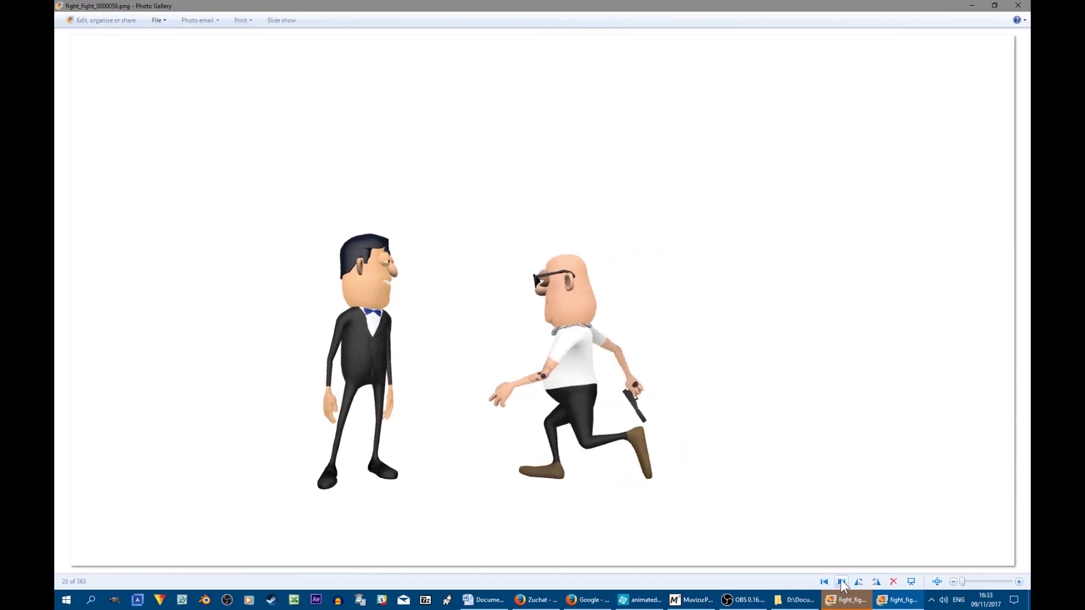
click(842, 582)
click(842, 582)
click(842, 582)
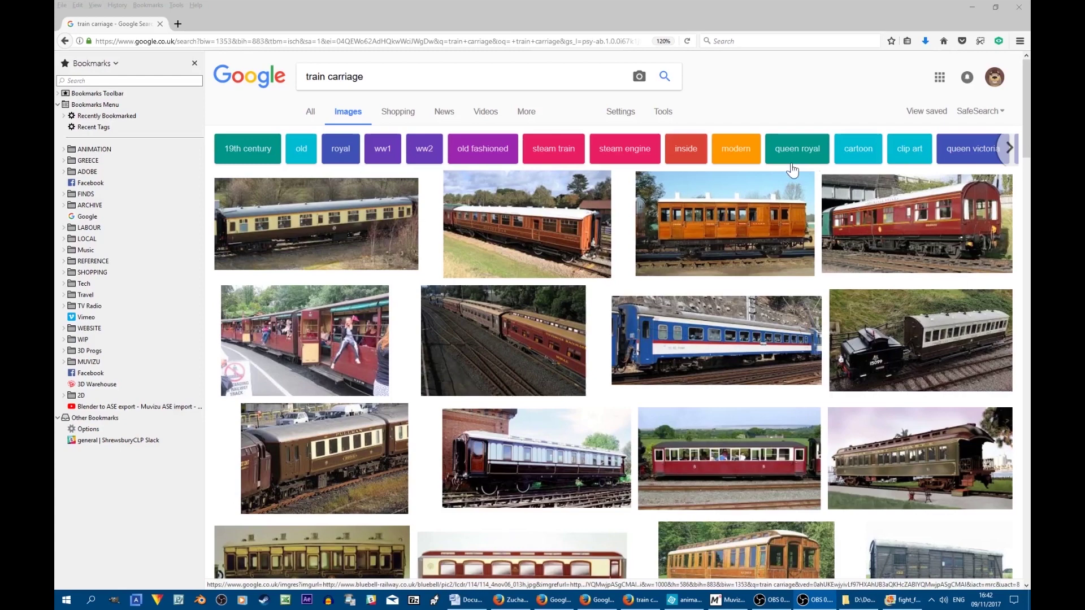
Find the side view of the red and grey British Rail carriage among the train carriage images in the browser and save the picture.
scroll(722, 165, down, 10)
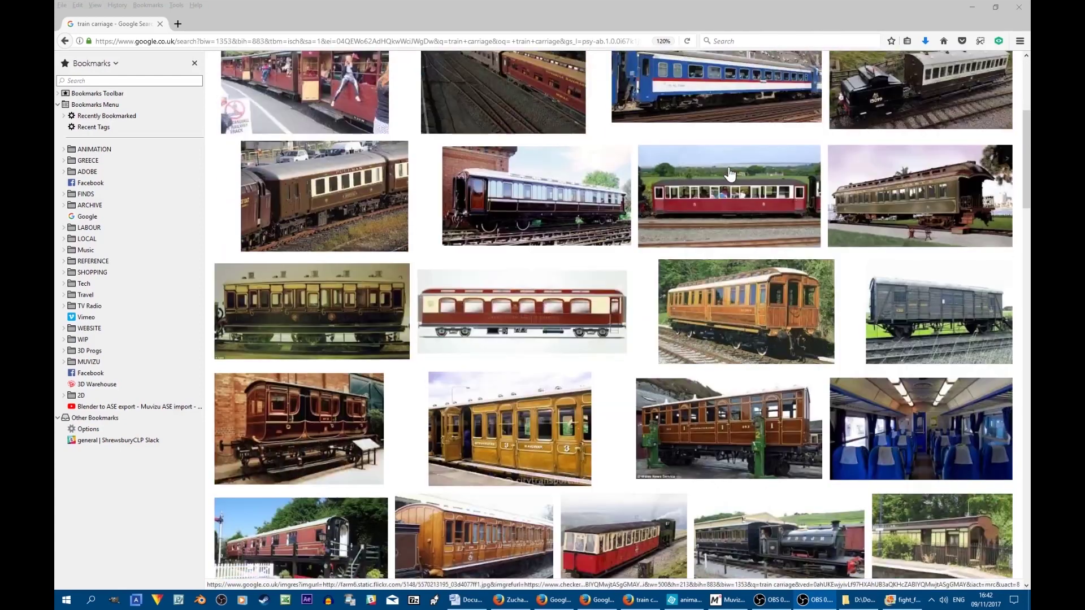
scroll(731, 177, down, 4)
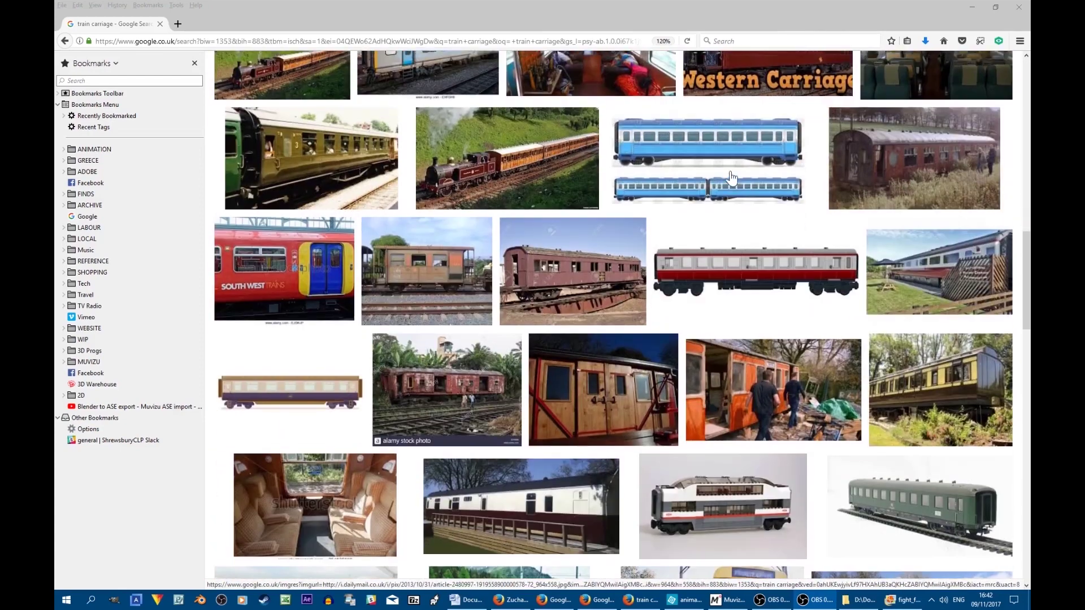
click(777, 270)
right_click(615, 343)
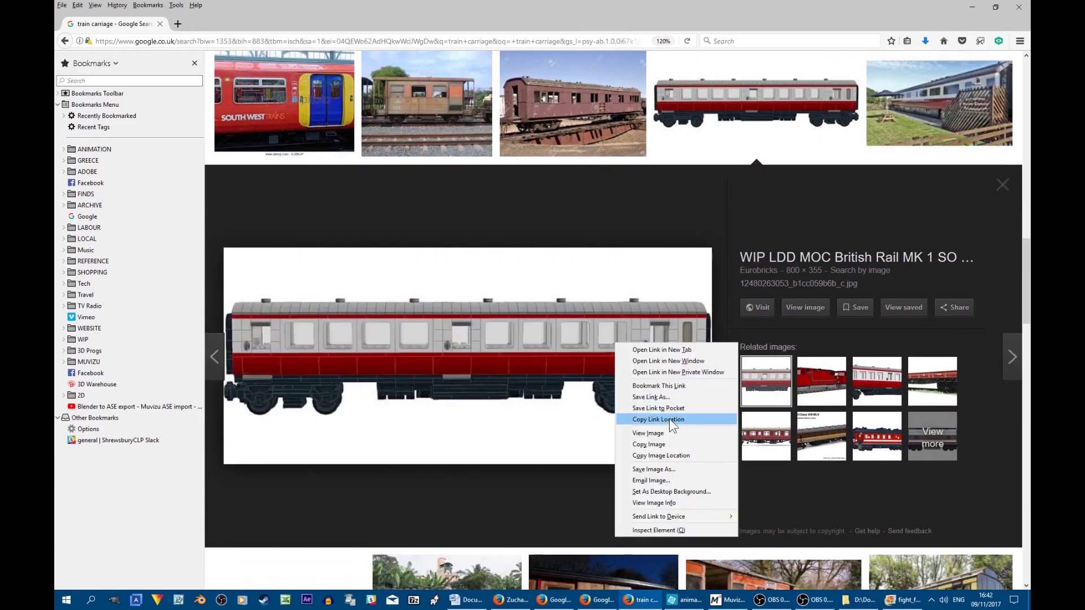
click(663, 469)
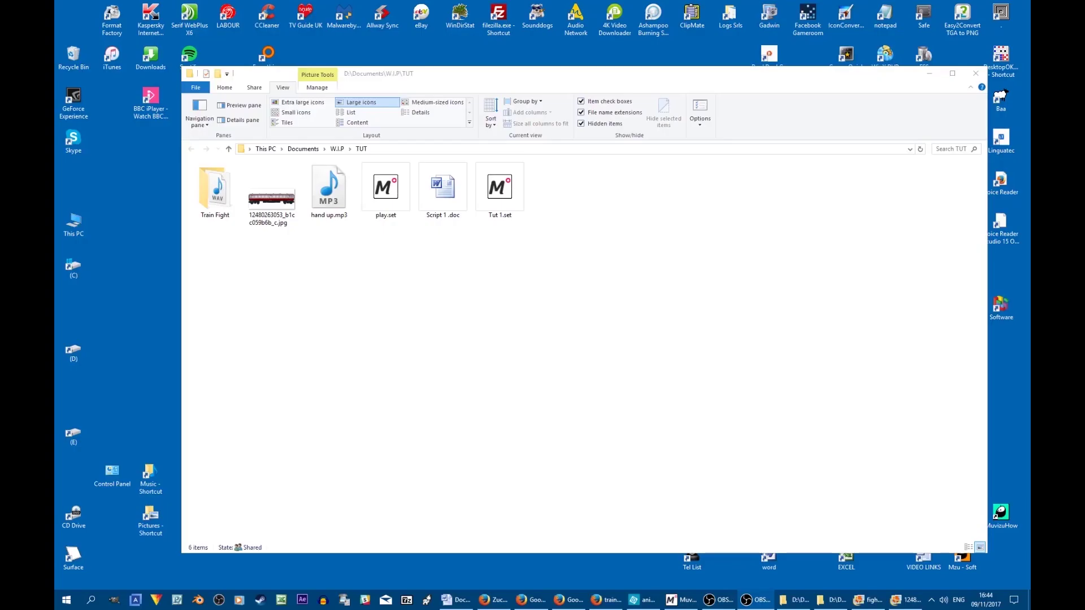
Open the saved carriage JPG in Photoshop Elements 12 Editor and crop it to the middle section above the wheels, keeping white space above the roof.
right_click(271, 199)
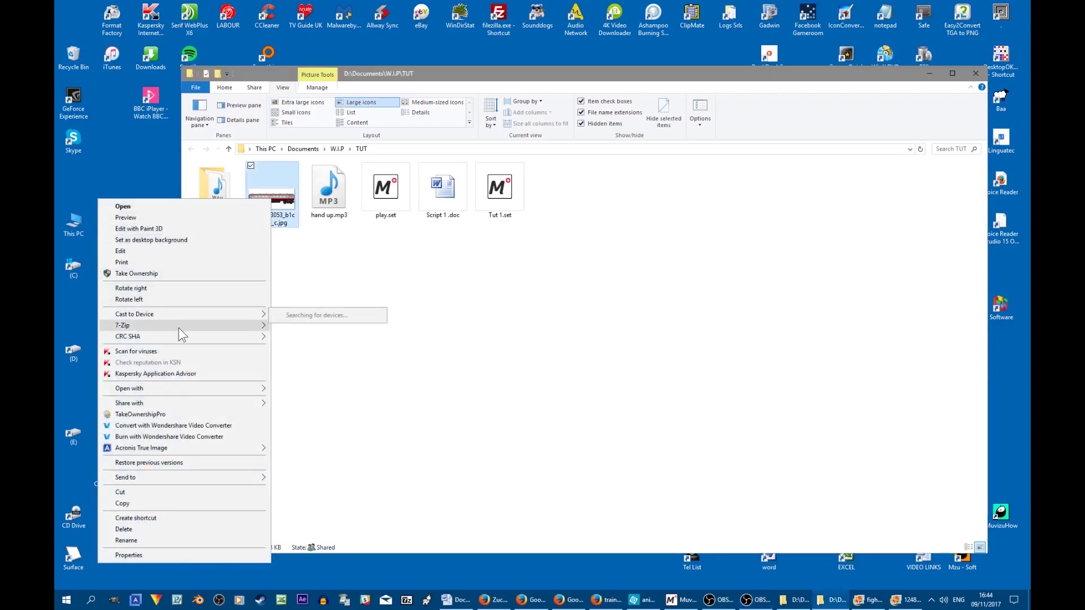
mouse_move(170, 388)
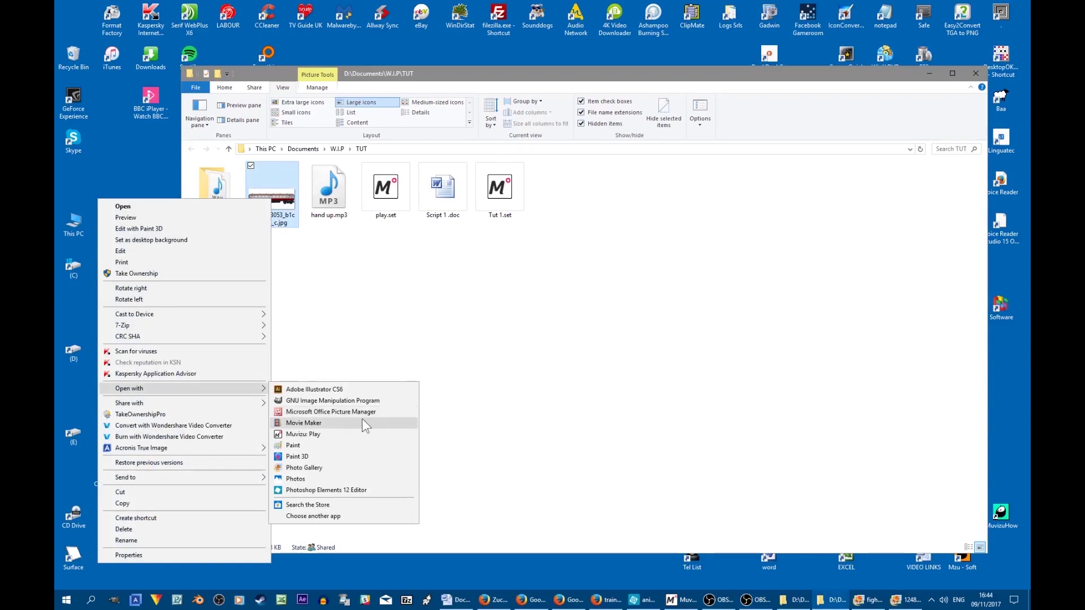
click(335, 489)
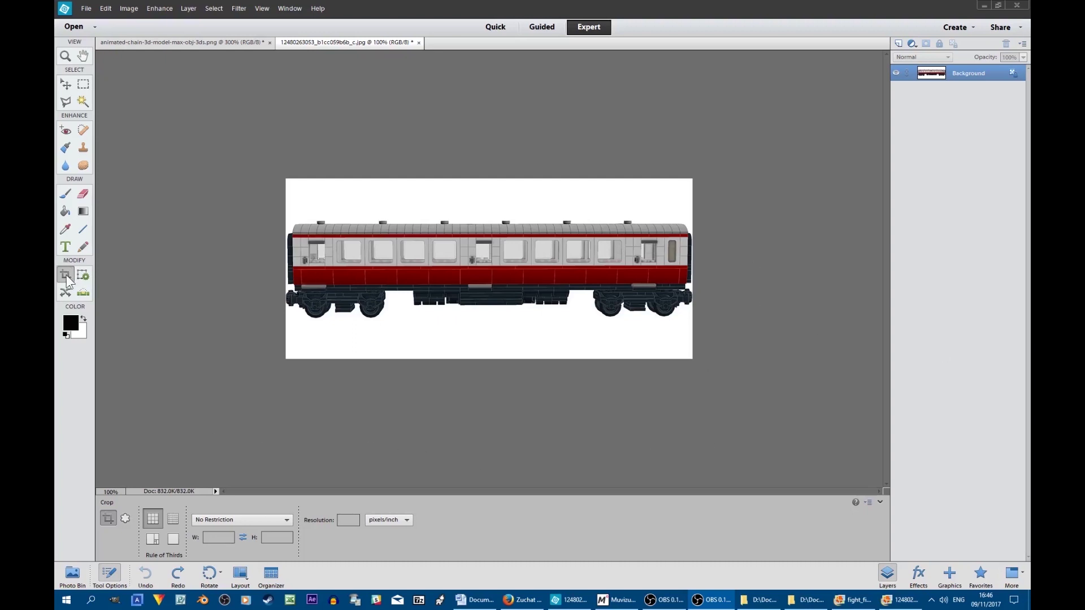
mouse_move(319, 176)
mouse_down()
mouse_move(338, 252)
mouse_move(408, 283)
mouse_move(628, 286)
mouse_up()
click(591, 293)
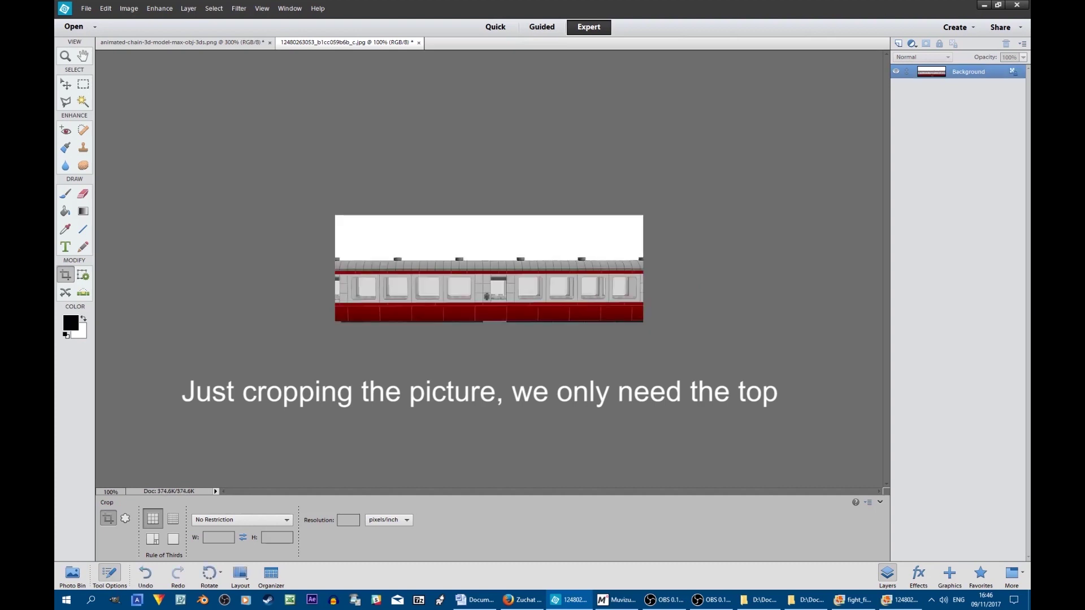
Copy the whole cropped carriage picture and paste it into a new 606 x 211 pixel file with transparent background.
key(ctrl+a)
click(83, 8)
mouse_move(95, 18)
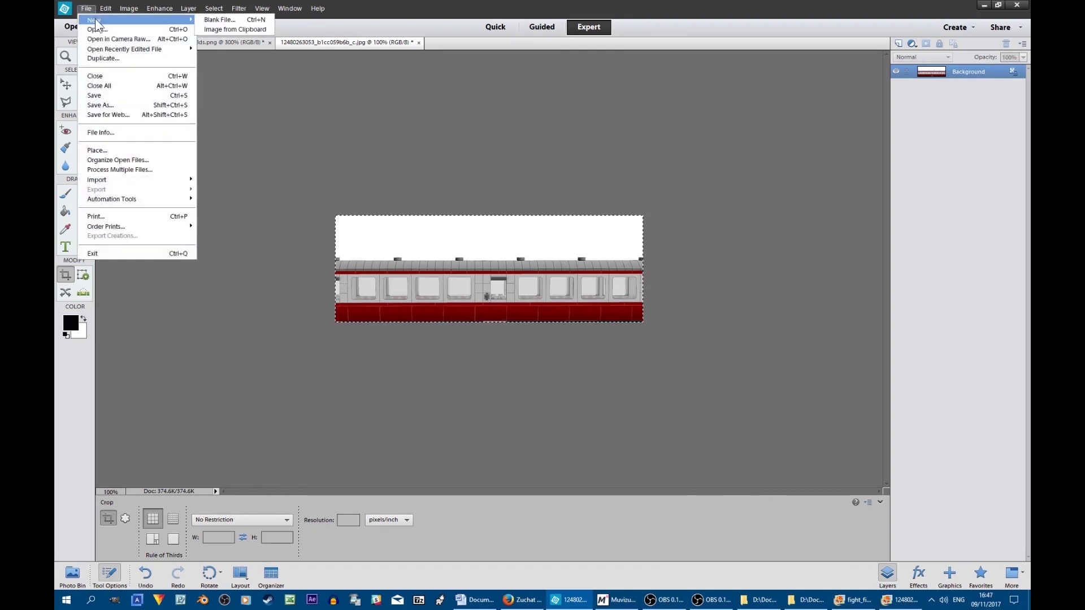
click(210, 19)
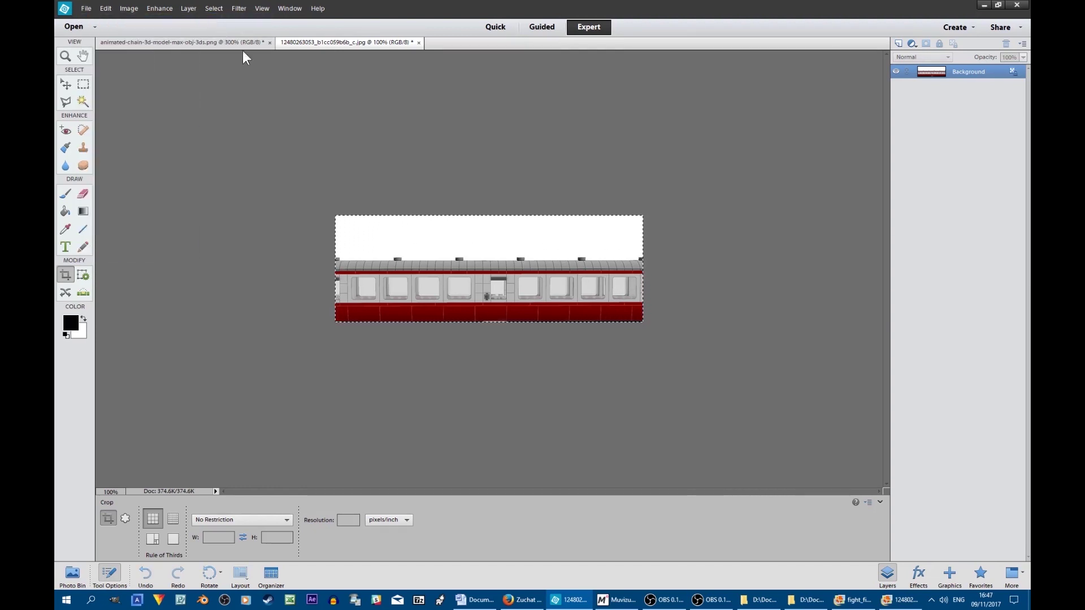
drag(591, 56, 585, 53)
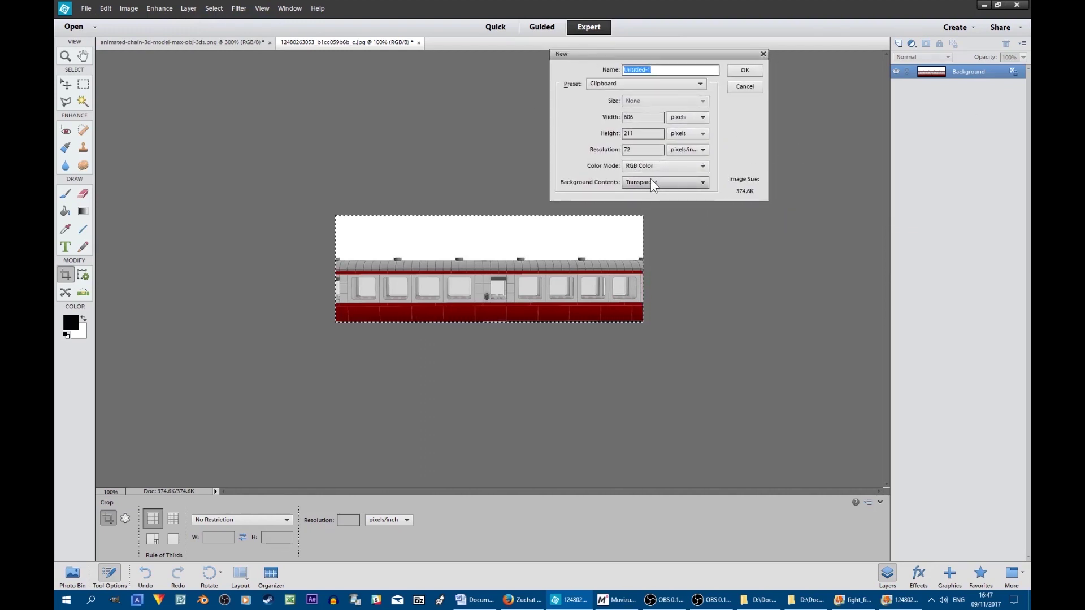
click(754, 70)
click(106, 8)
click(116, 85)
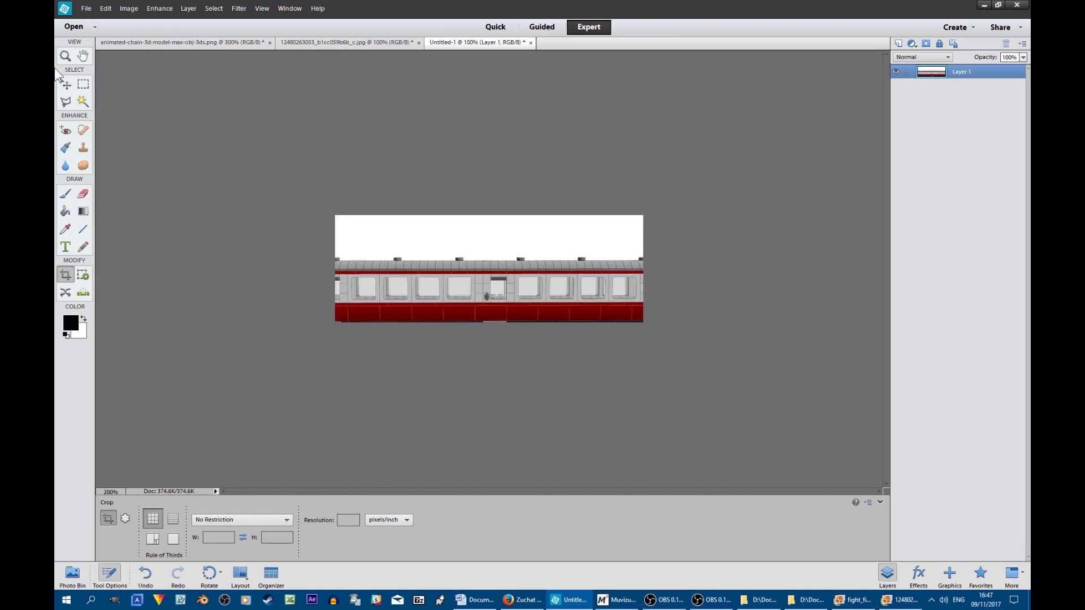
Select the white area above the carriage roof with the Magic Wand, delete it to transparency and clear the selection.
key(ctrl+plus)
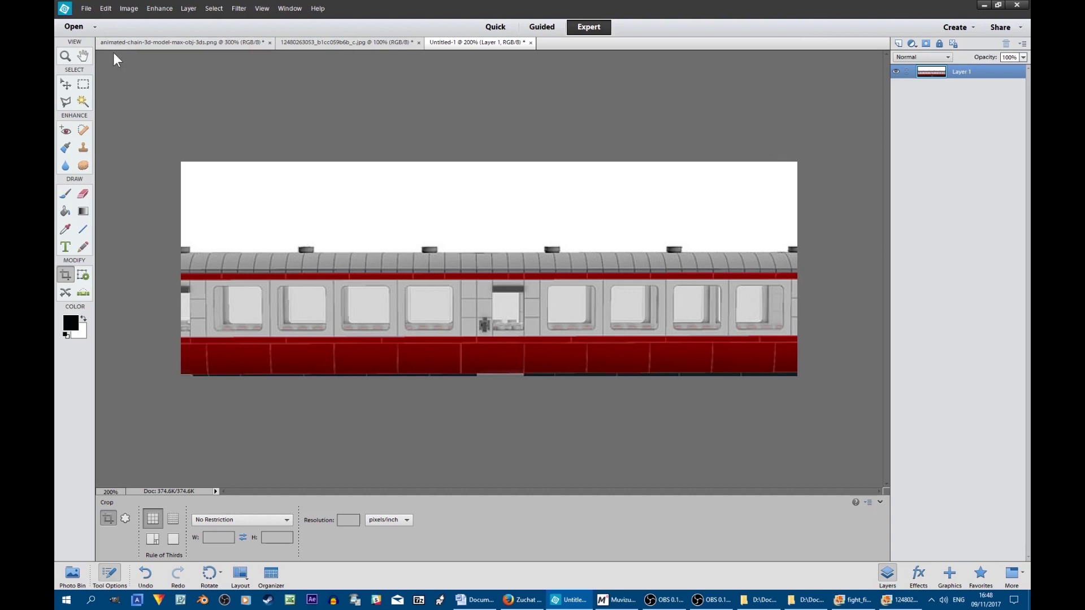
click(82, 101)
click(256, 184)
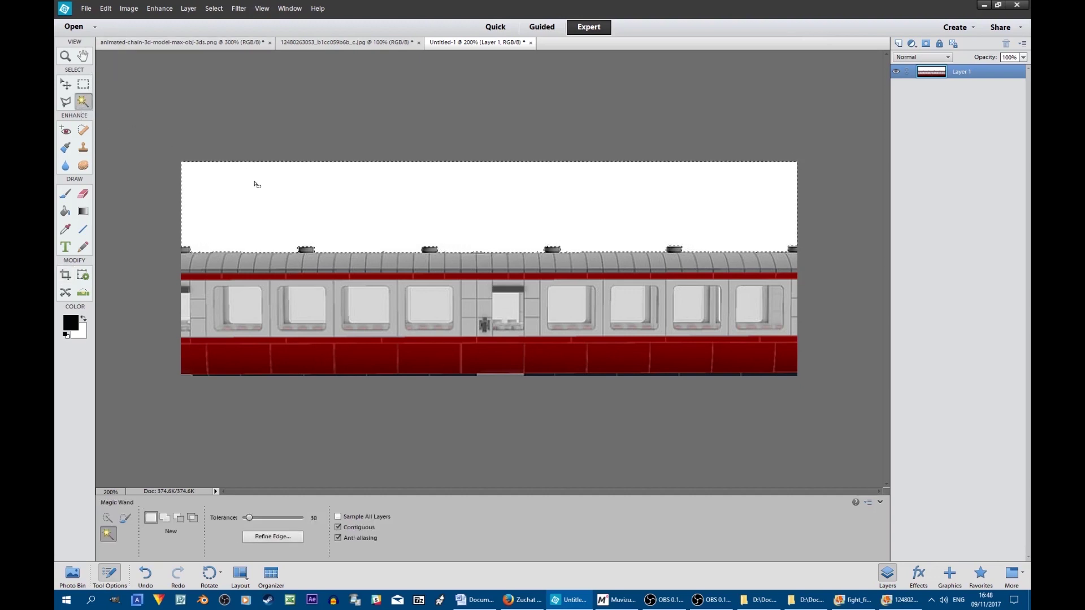
key(Delete)
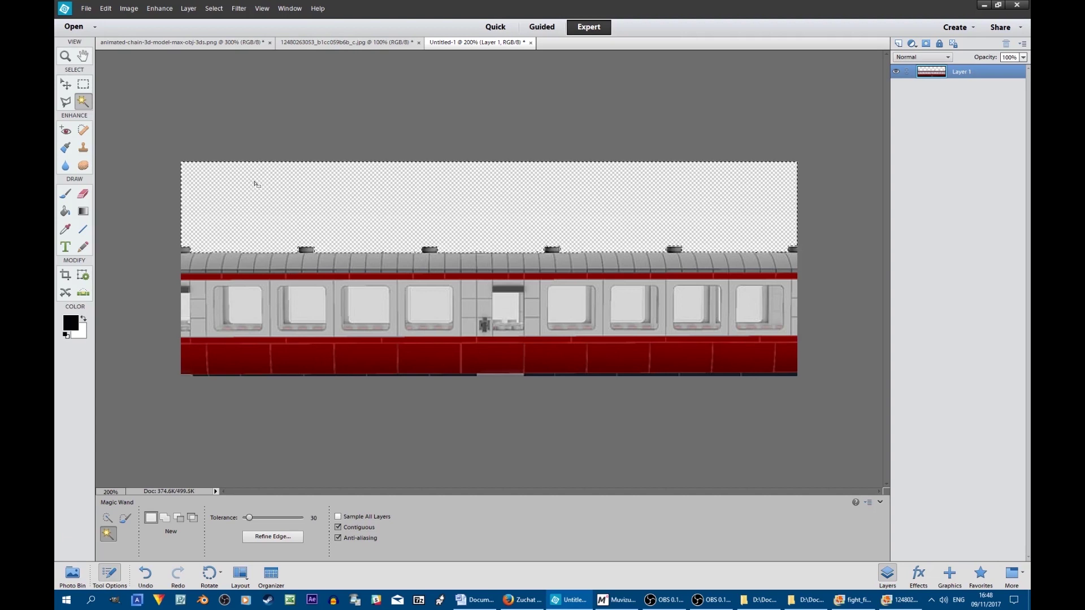
key(ctrl+d)
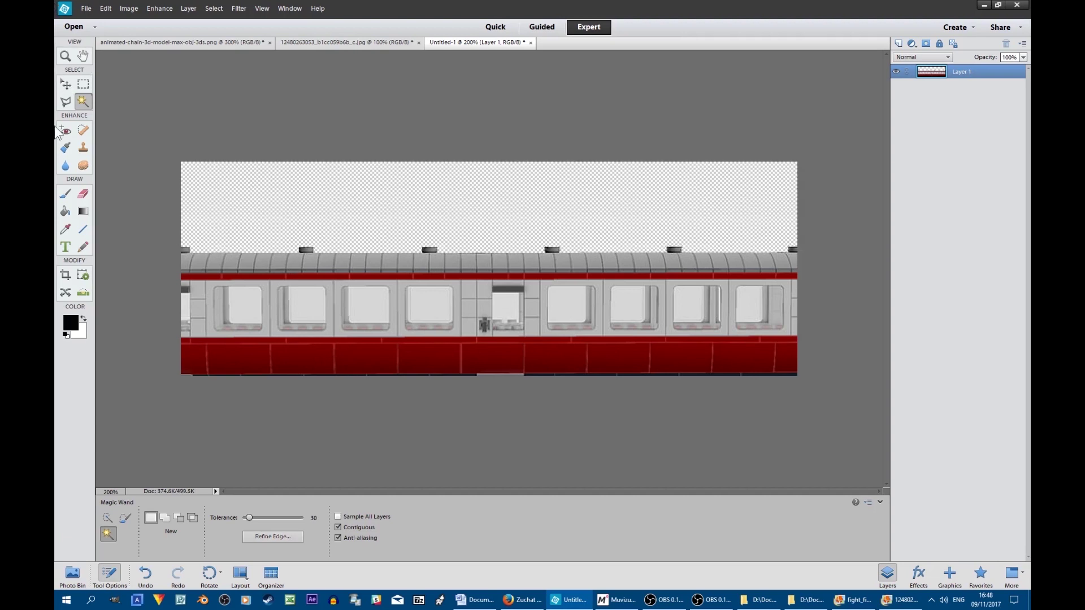
Cut out the glass of the eight carriage windows and the door window to transparency with the Magic Wand, then clear the selection.
click(247, 310)
key(Delete)
click(308, 310)
key(Delete)
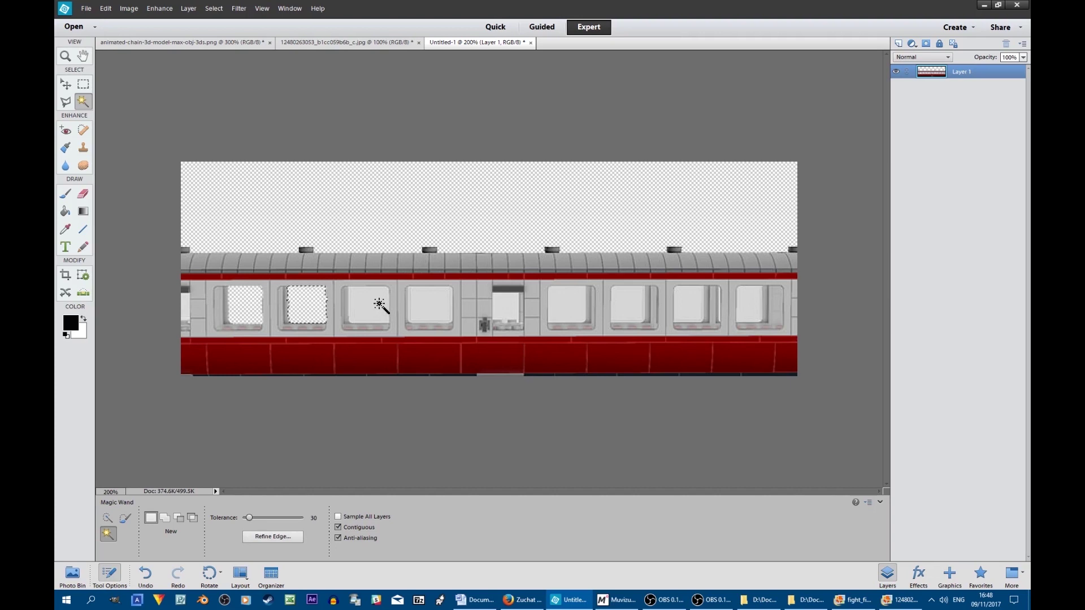
click(380, 307)
key(Delete)
click(429, 310)
key(Delete)
click(506, 308)
key(Delete)
click(560, 303)
key(Delete)
click(633, 308)
key(Delete)
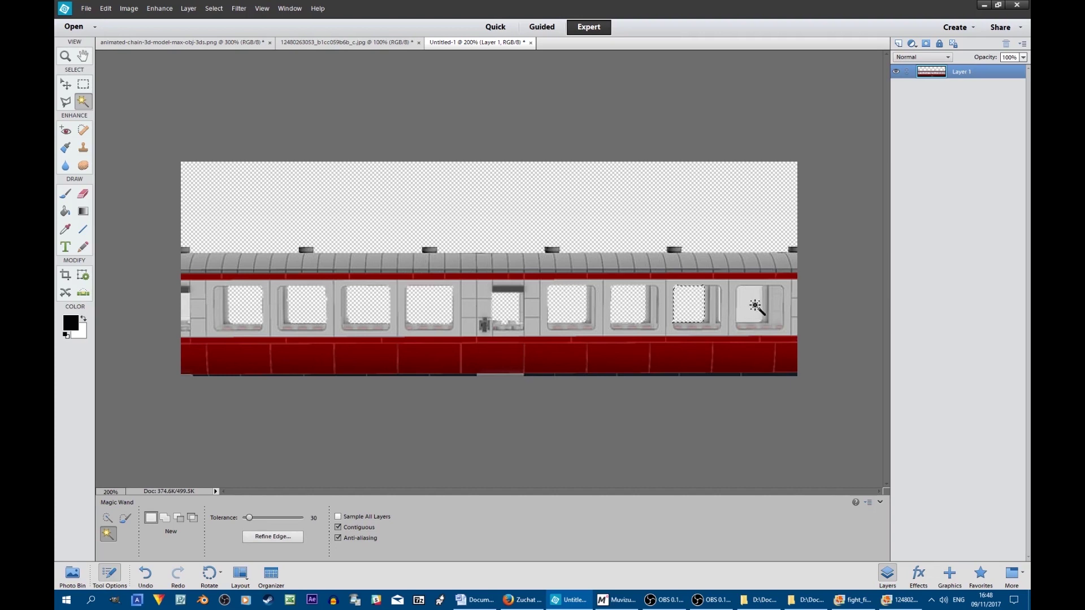
click(754, 308)
key(Delete)
key(ctrl+d)
Save the cut-out carriage in the TUT folder in PNG format as train roof.png.
click(86, 8)
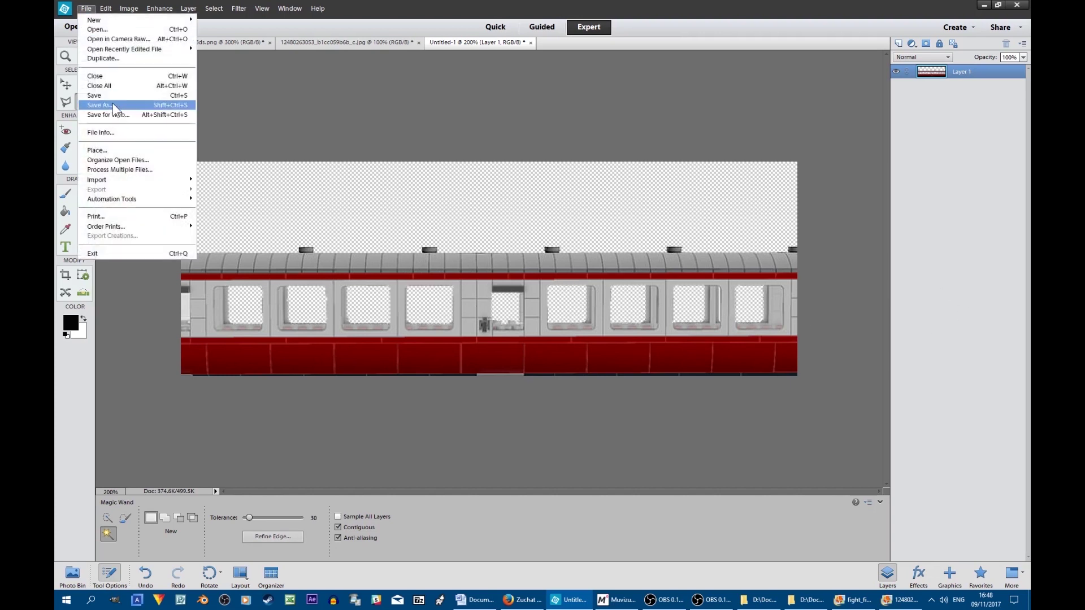
click(113, 103)
click(944, 476)
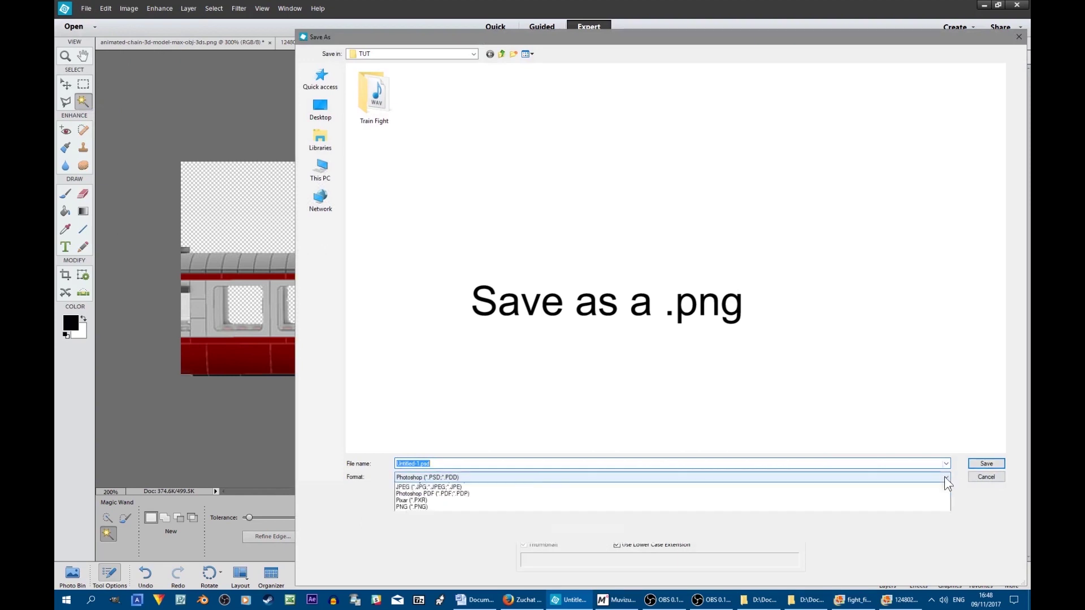
click(927, 531)
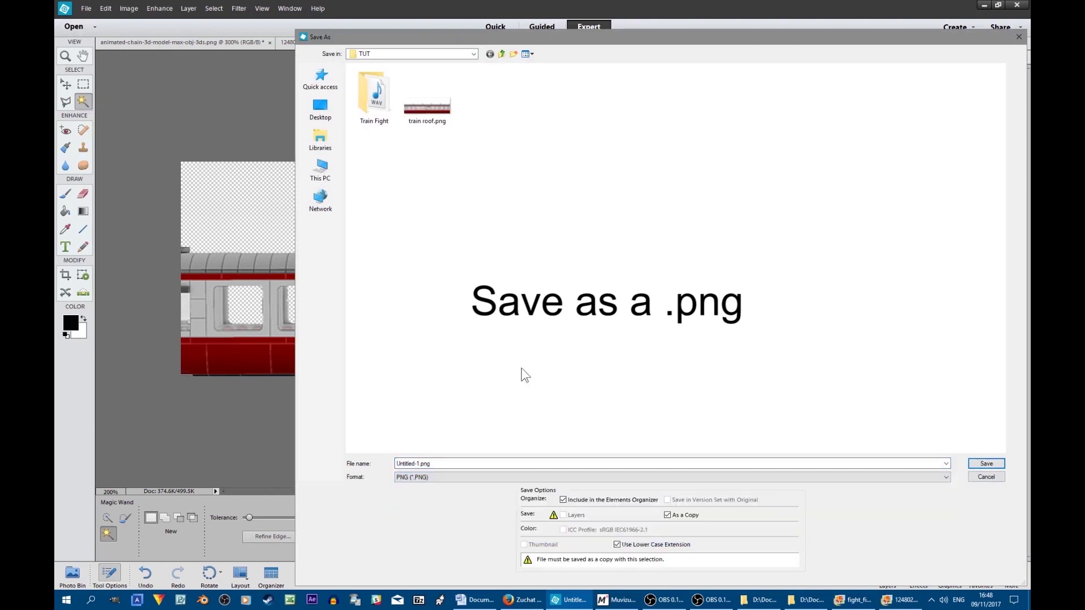
click(432, 111)
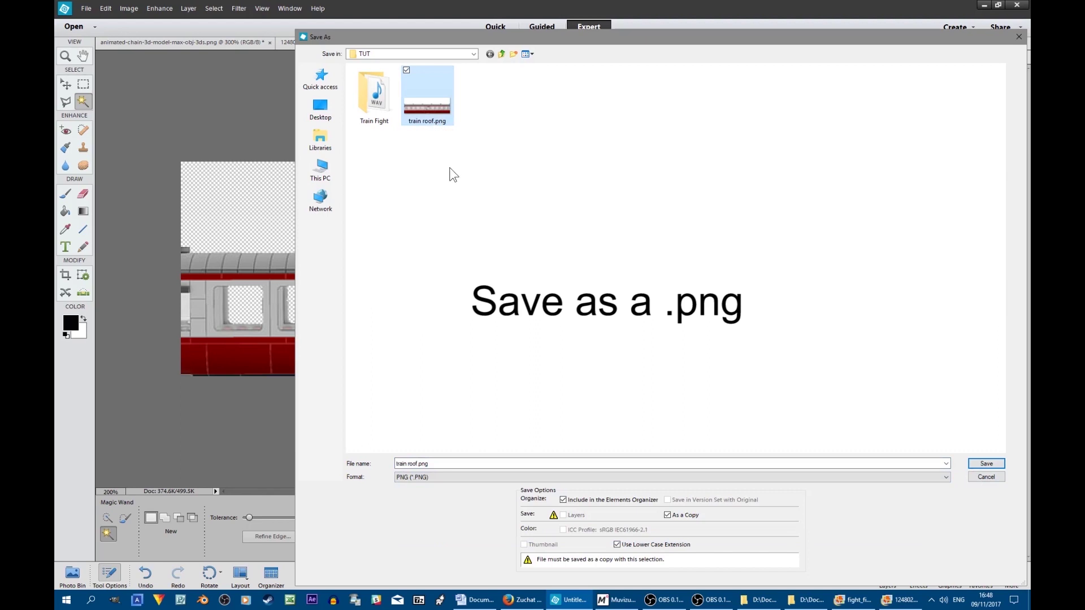
triple_click(418, 465)
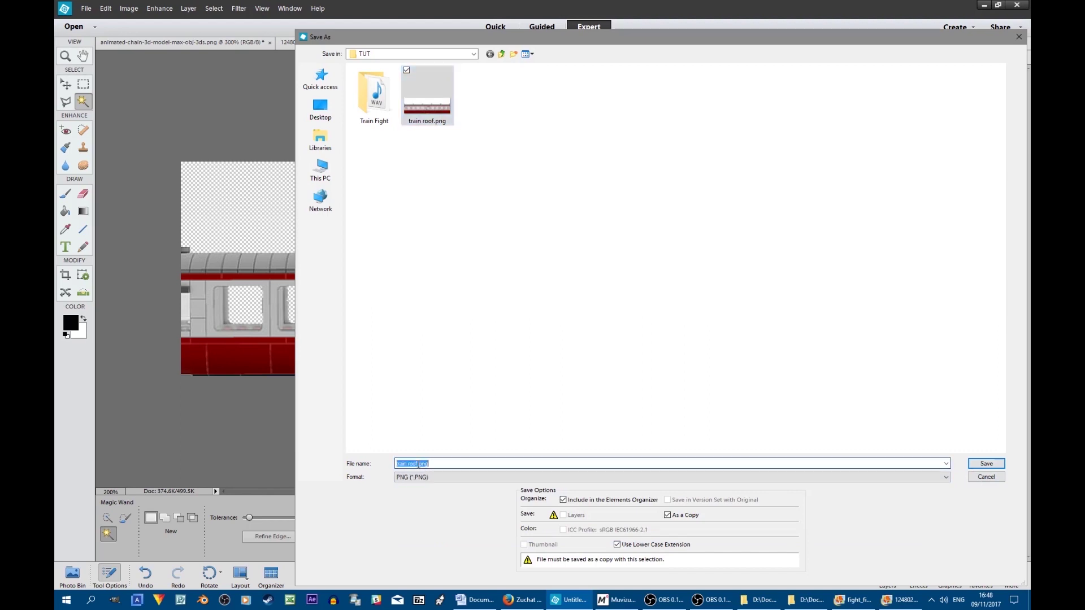
click(418, 465)
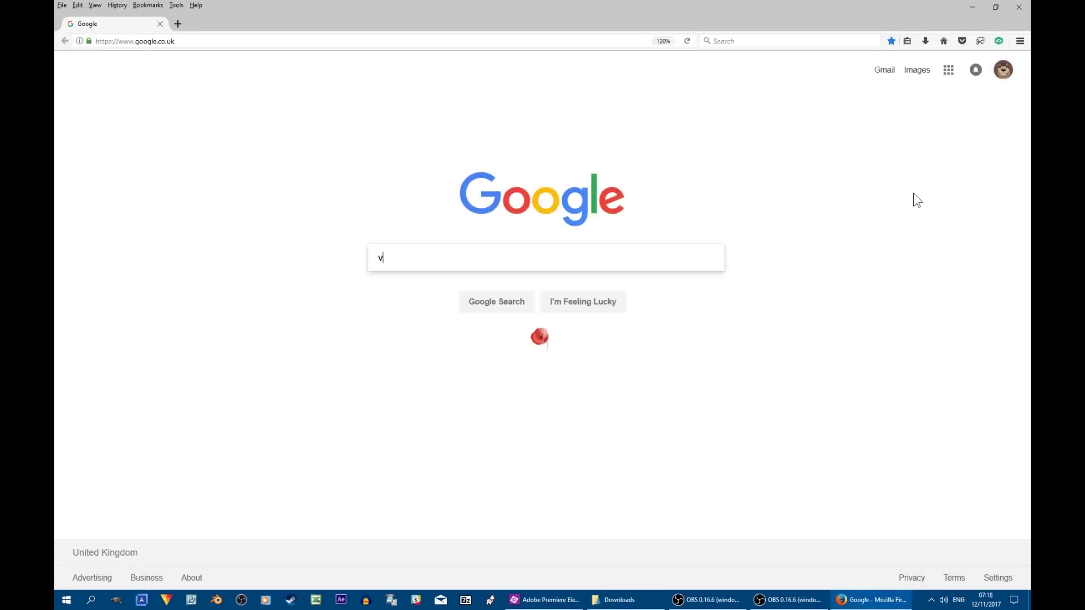
Search Google videos in the browser for "view from train" and open the YouTube video "A view from a train".
text(view from train)
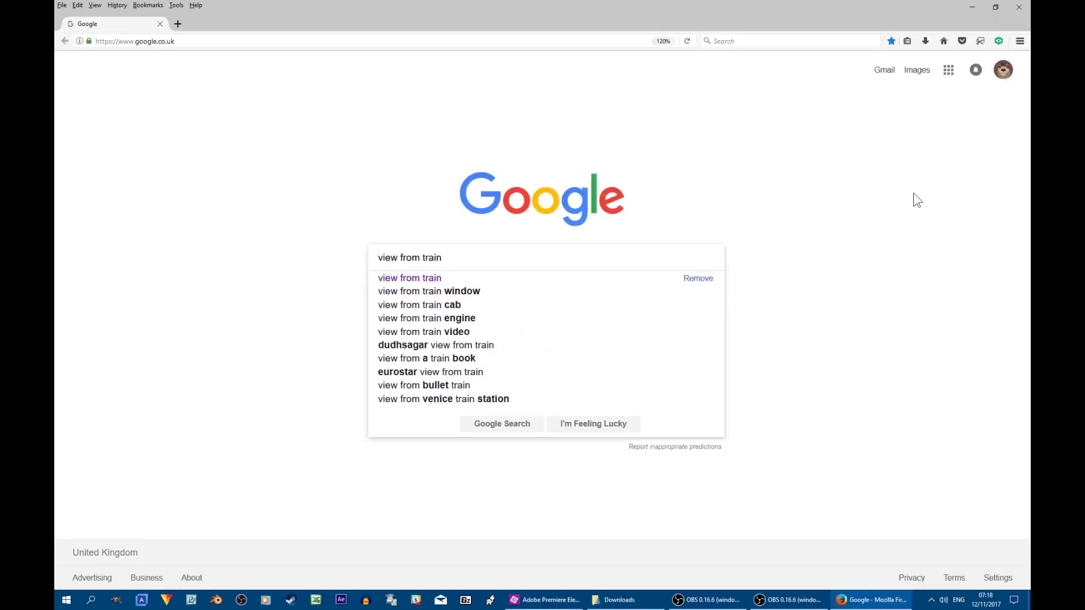
key(Return)
click(253, 115)
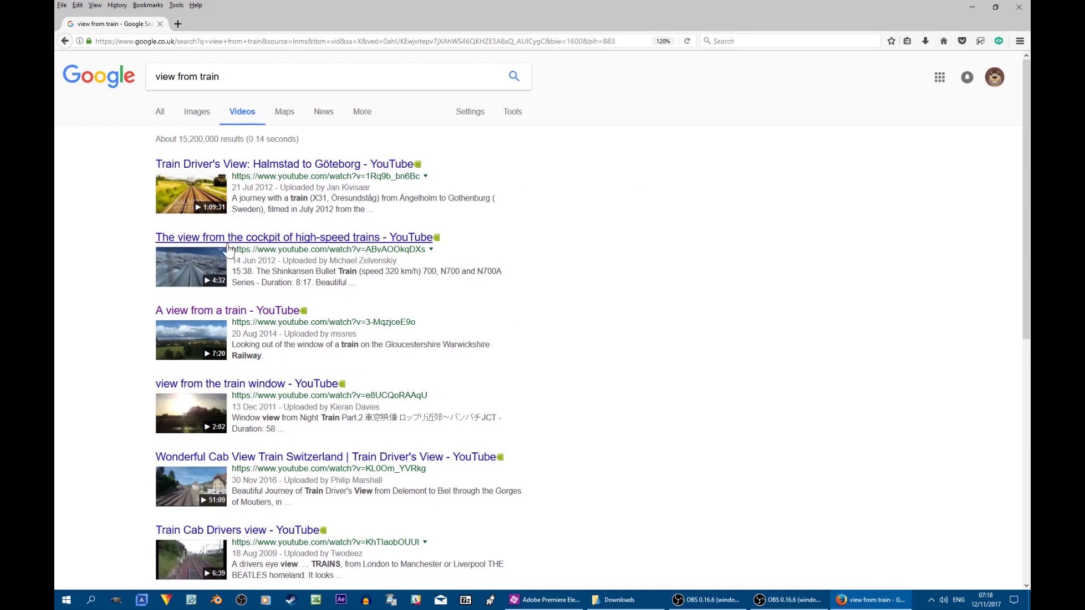
click(214, 343)
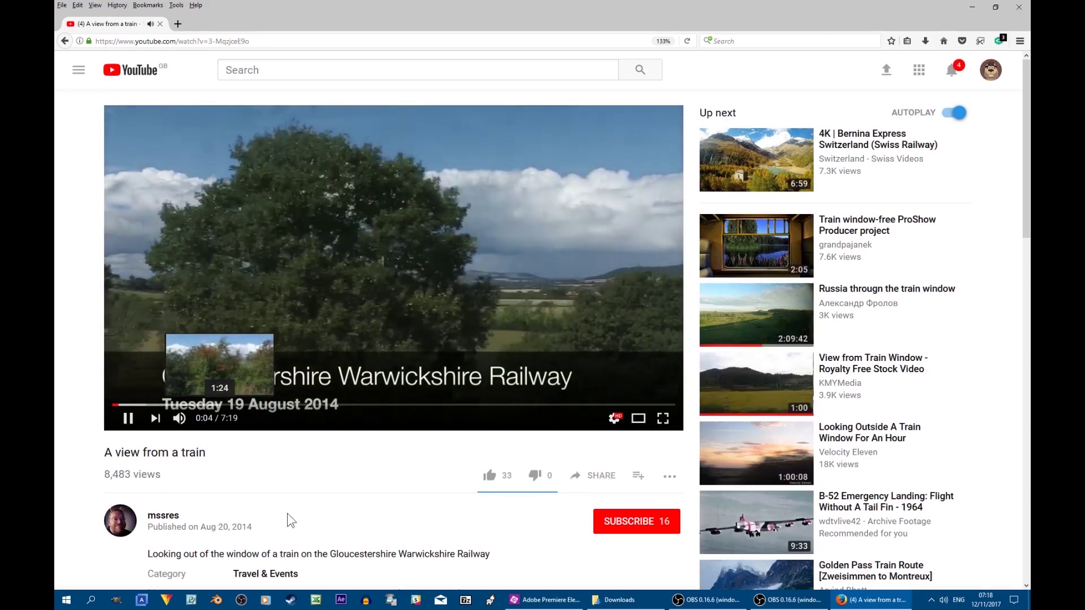
Open 4K Video Downloader from the desktop and paste the YouTube video link into it.
key(super+d)
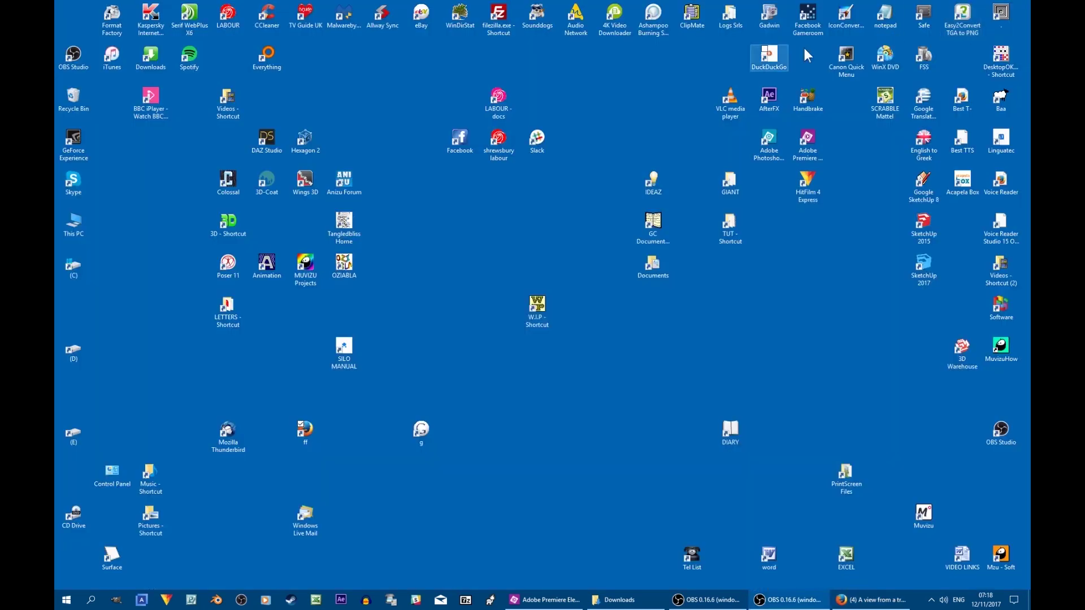
double_click(610, 36)
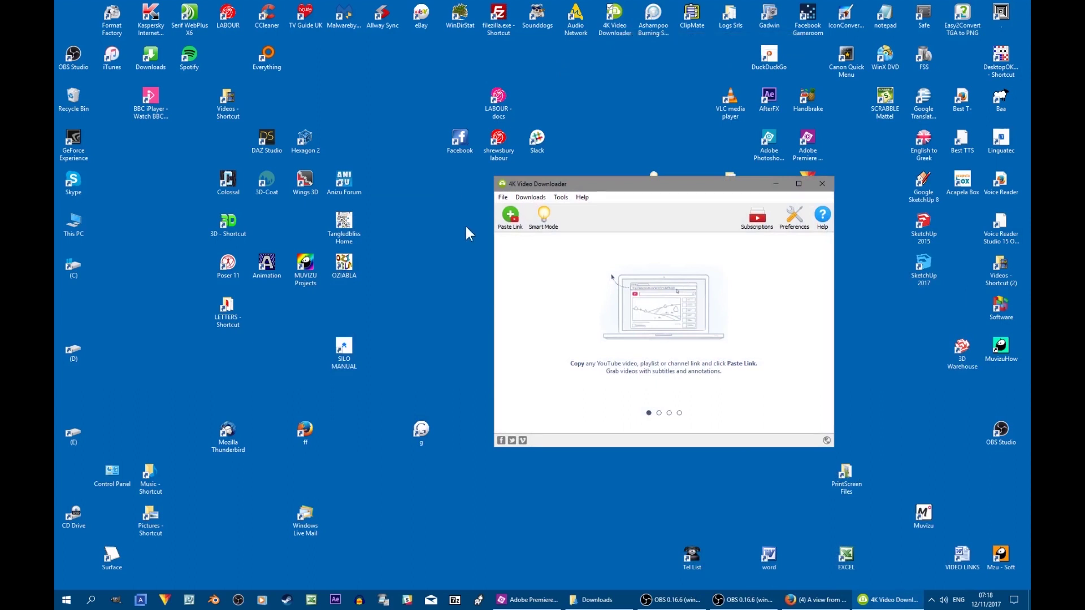
click(510, 217)
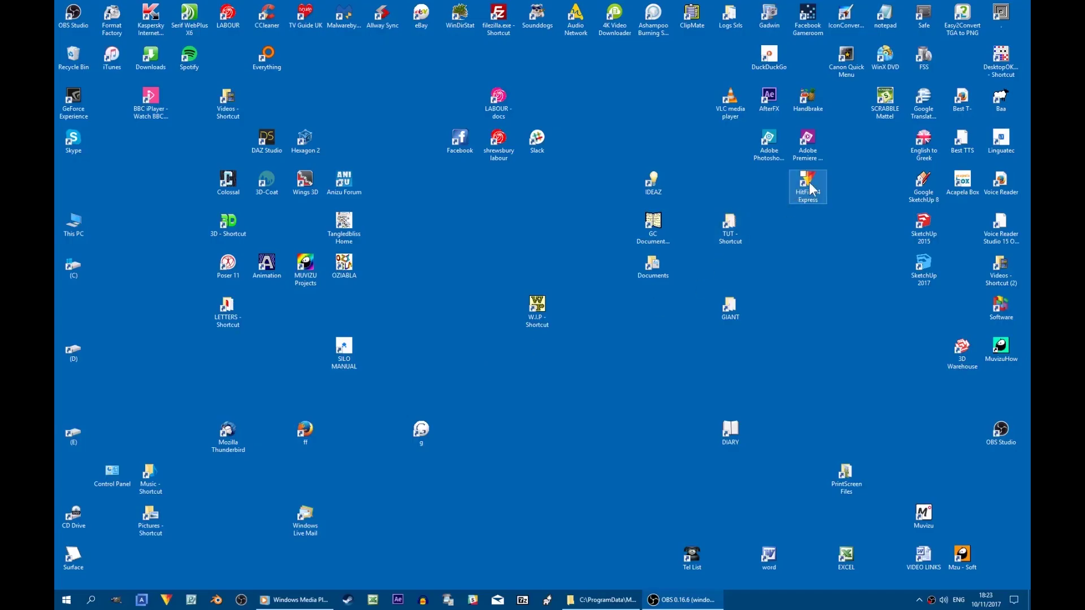
Start a new 1080p Full HD @ PAL 25 fps compositing project in HitFilm 4 Express and enlarge the viewer area.
double_click(809, 182)
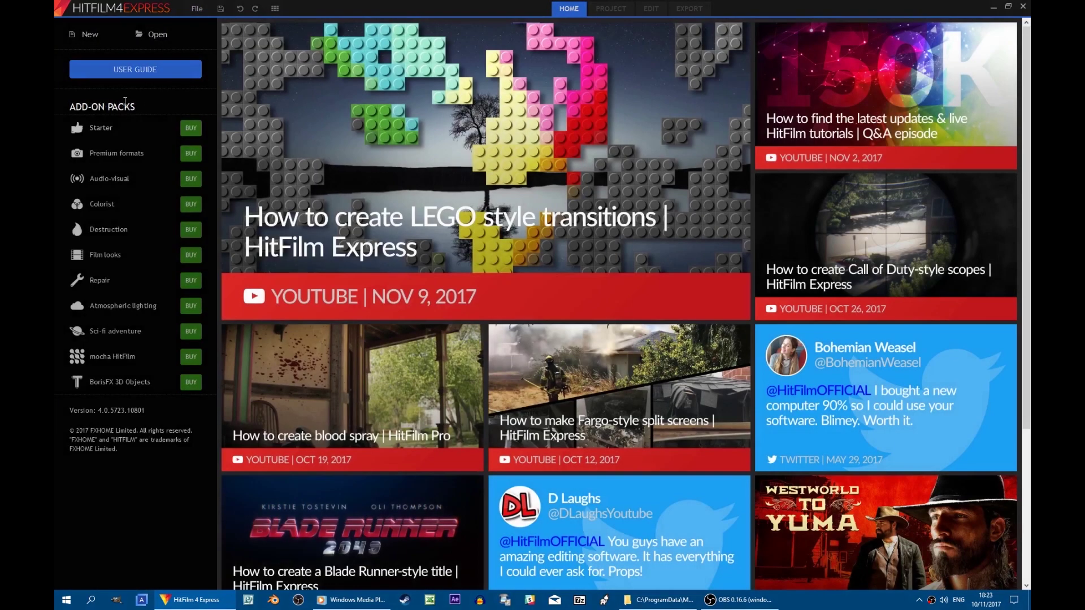
click(86, 36)
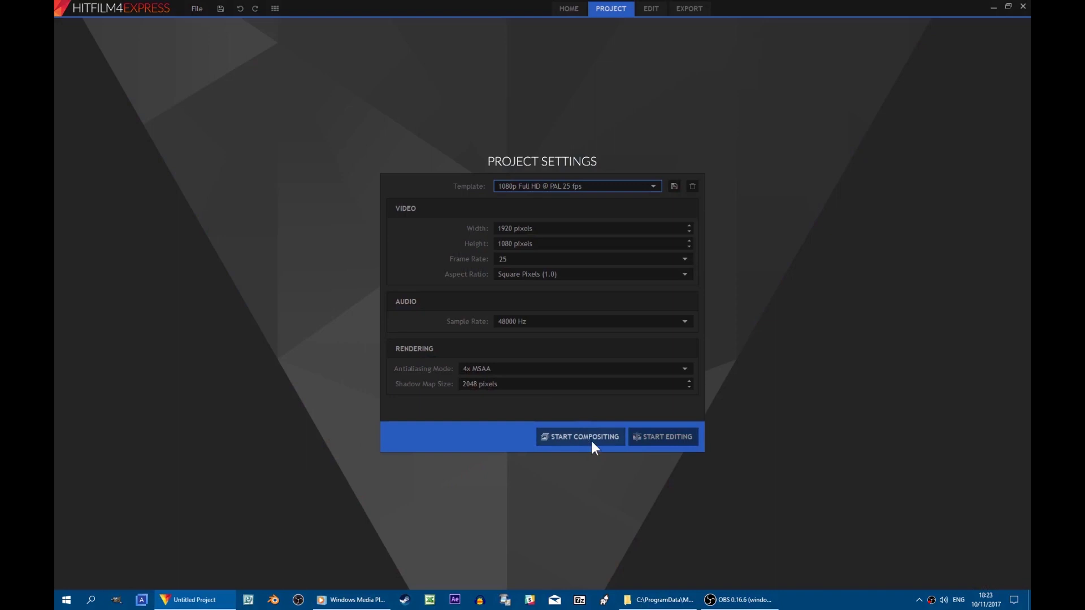
click(591, 441)
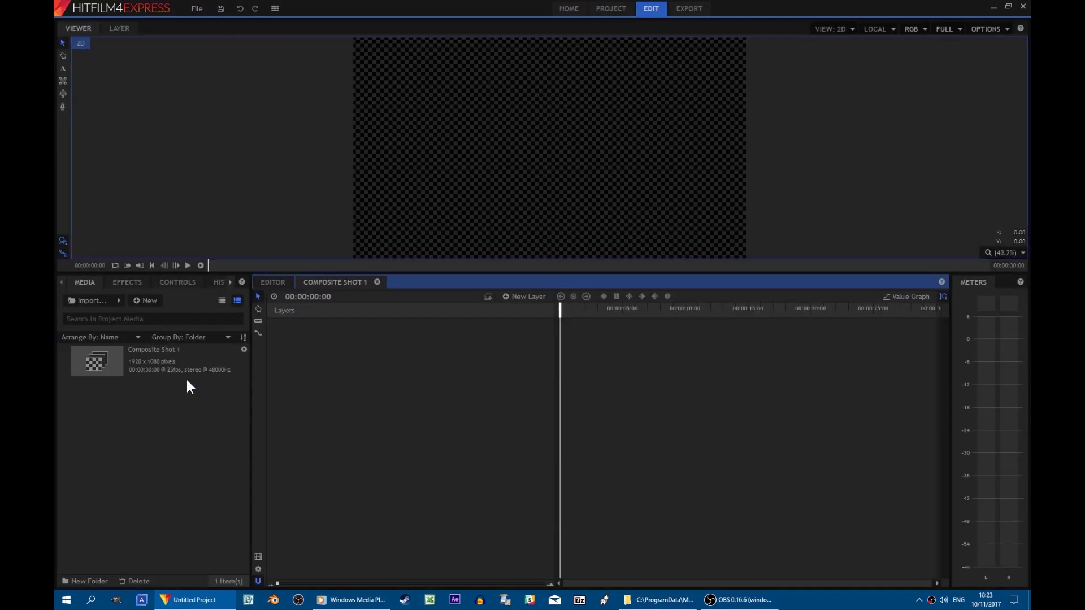
drag(350, 274, 369, 380)
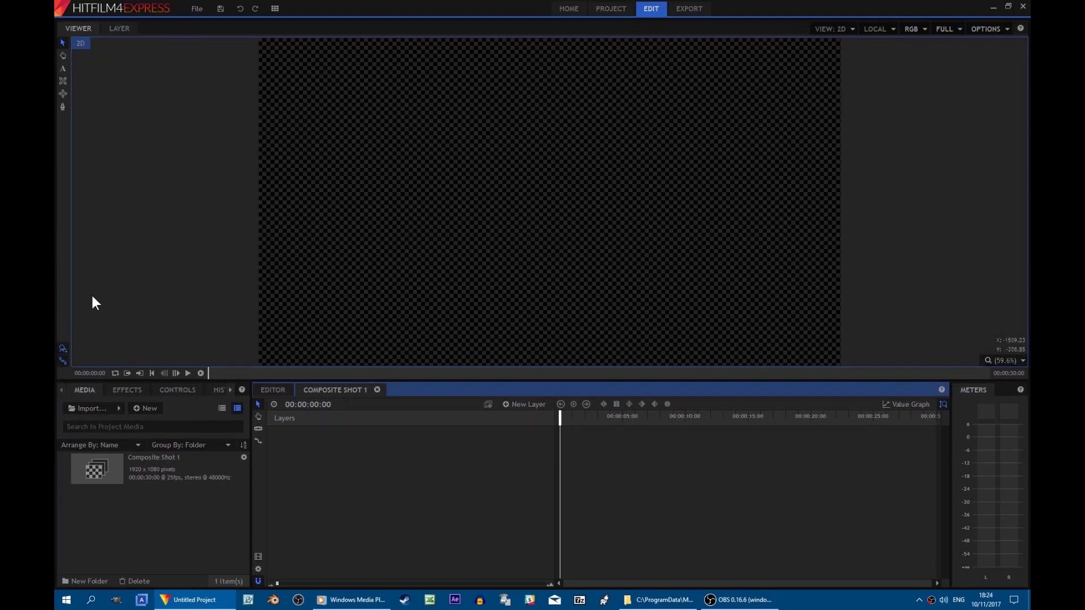
Import the fight folder from Train Fight as an image sequence and place it at the start of the Composite Shot 1 timeline.
click(118, 408)
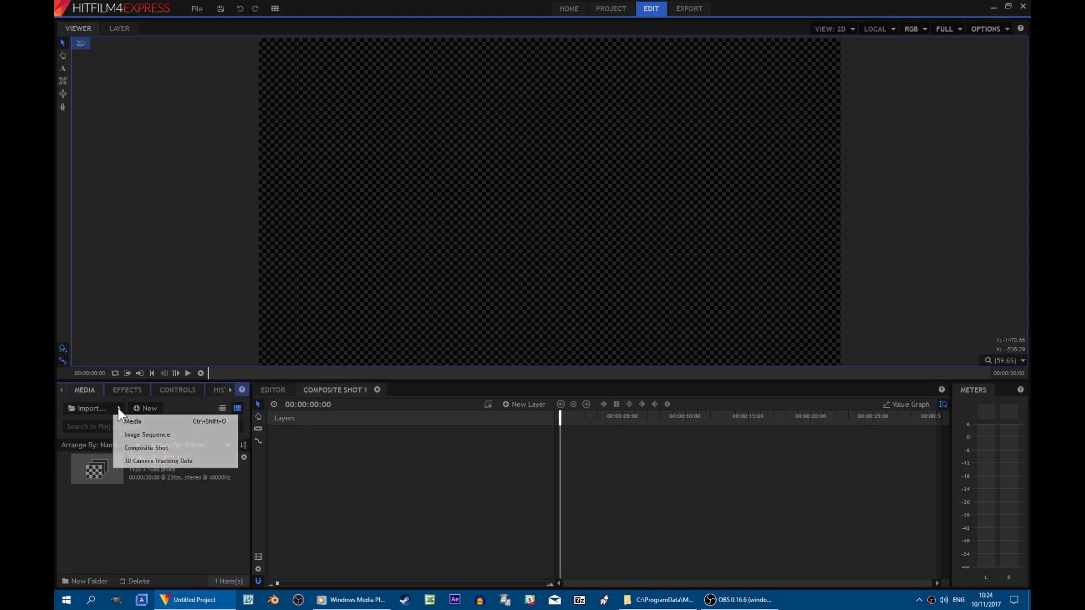
click(136, 434)
click(275, 26)
click(206, 70)
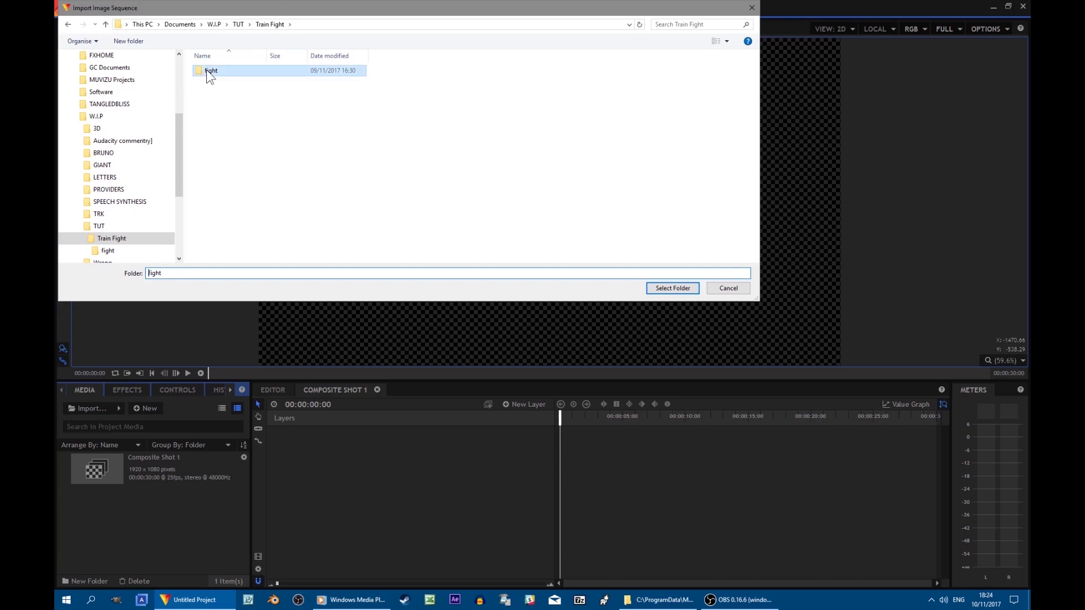
click(671, 287)
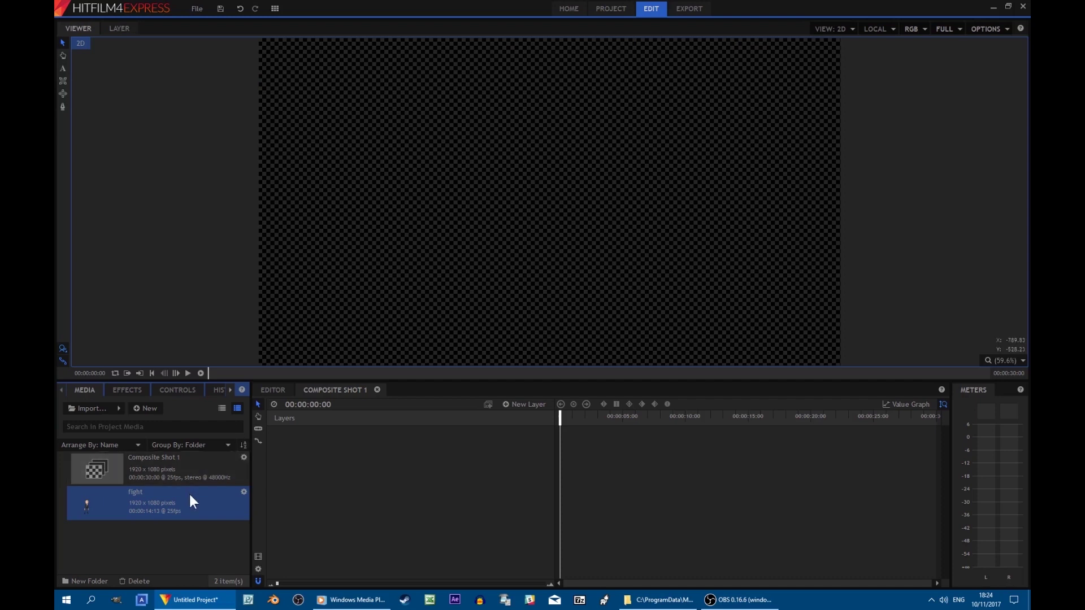
drag(151, 503, 373, 452)
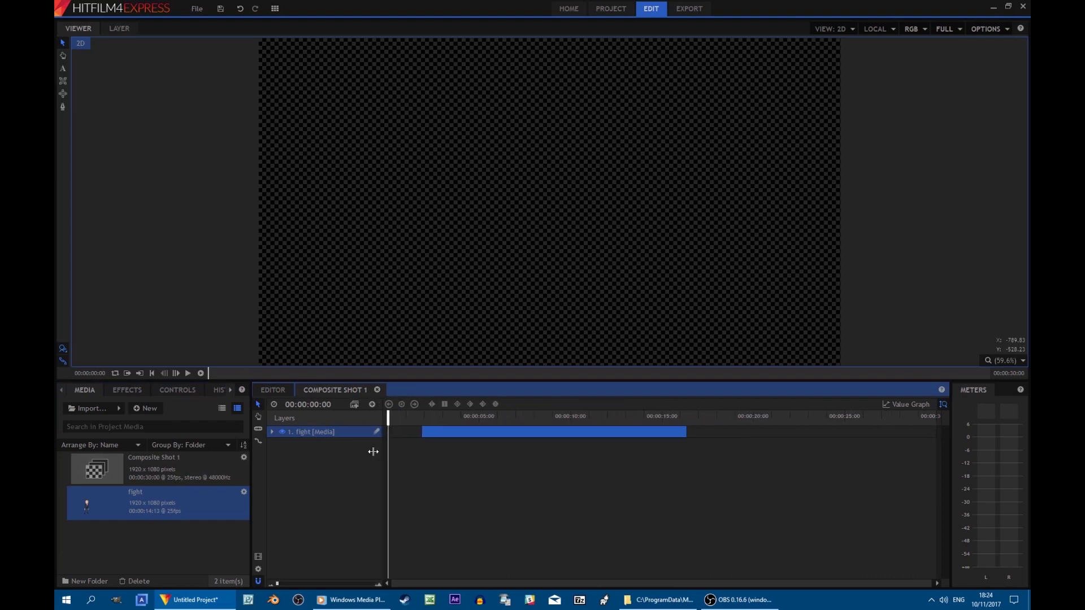
drag(445, 431, 373, 420)
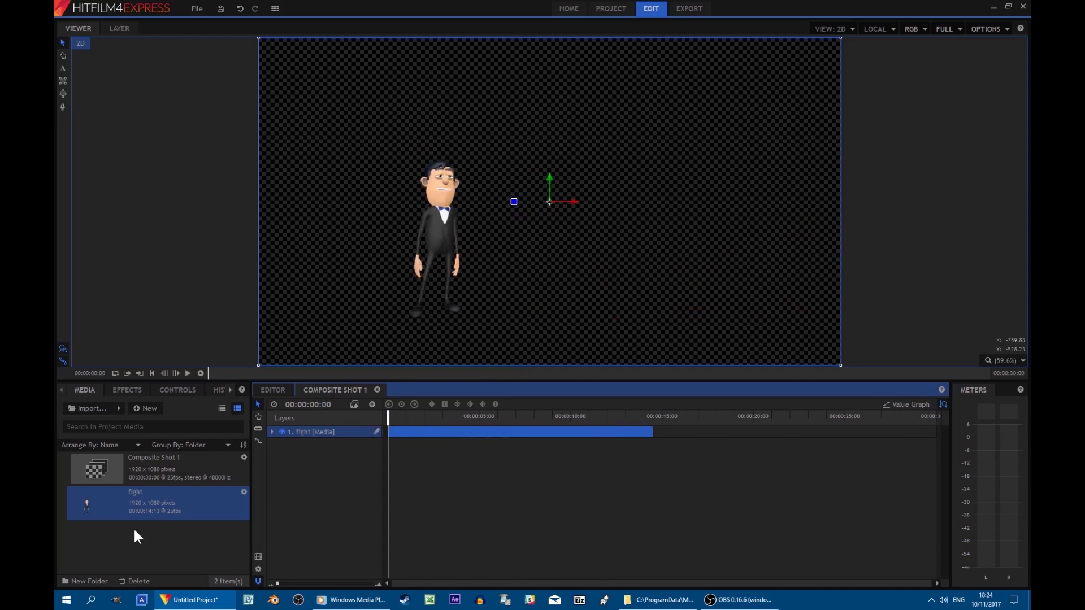
Import train roof.png from the TUT folder into the project media.
click(90, 408)
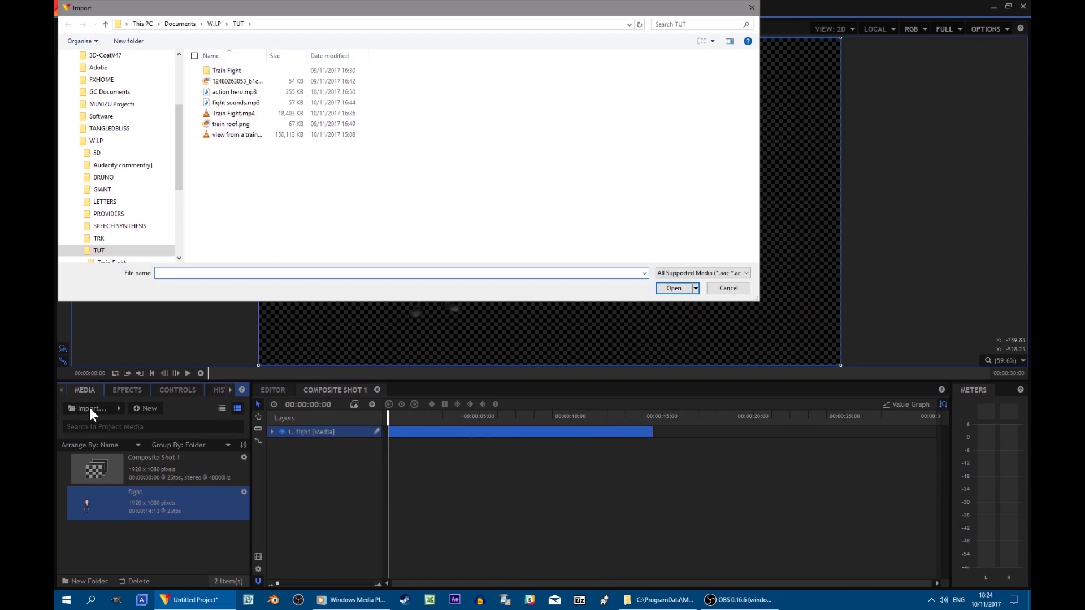
click(228, 123)
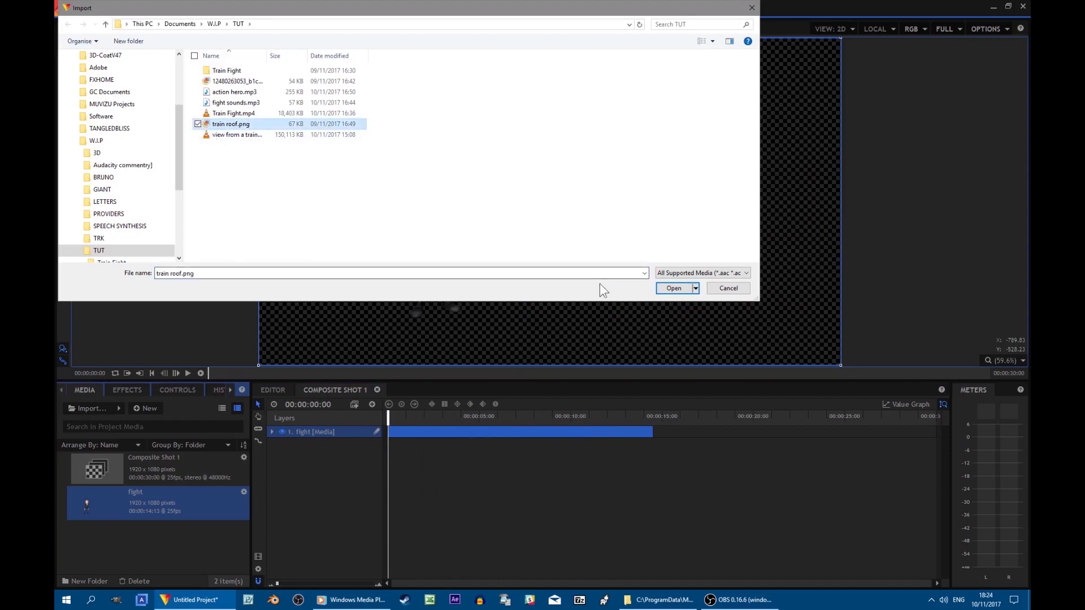
click(674, 288)
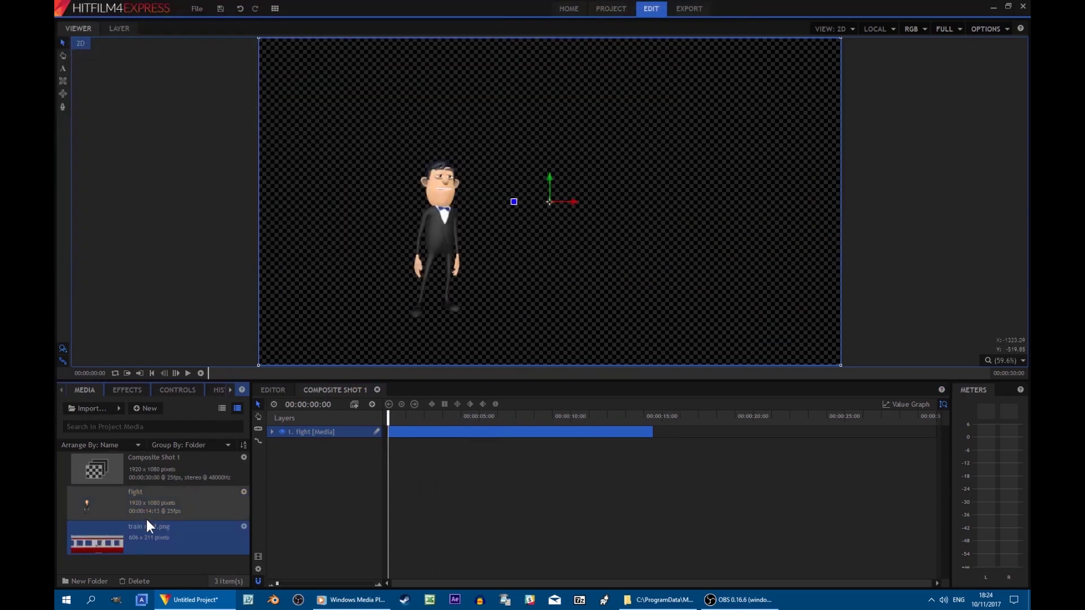
Import view from a train.mp4, then add train roof.png and the train view as layers beneath the fight layer.
click(84, 408)
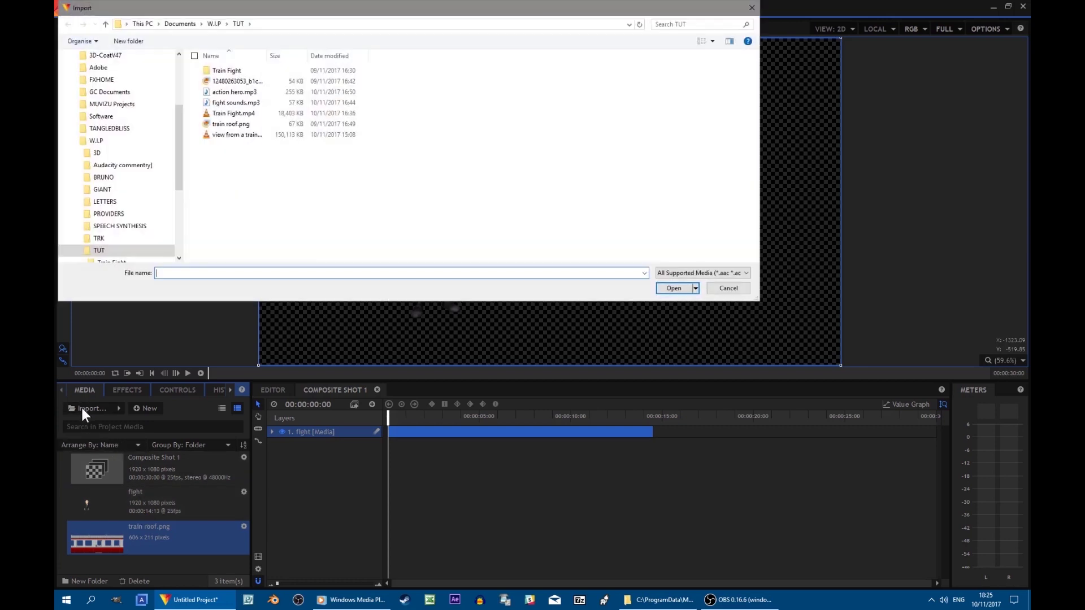
click(229, 136)
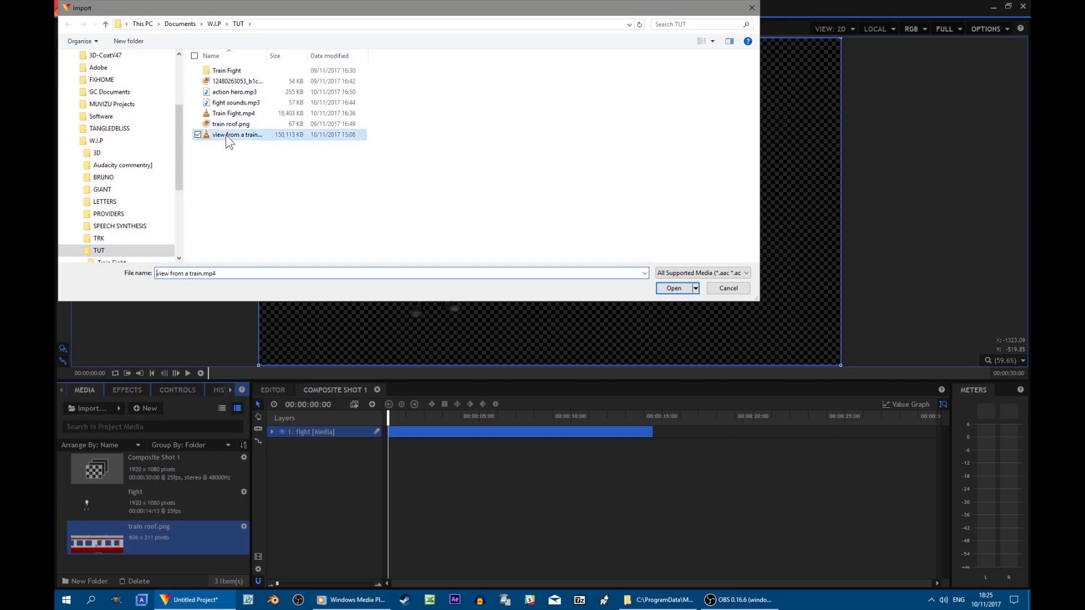
click(676, 289)
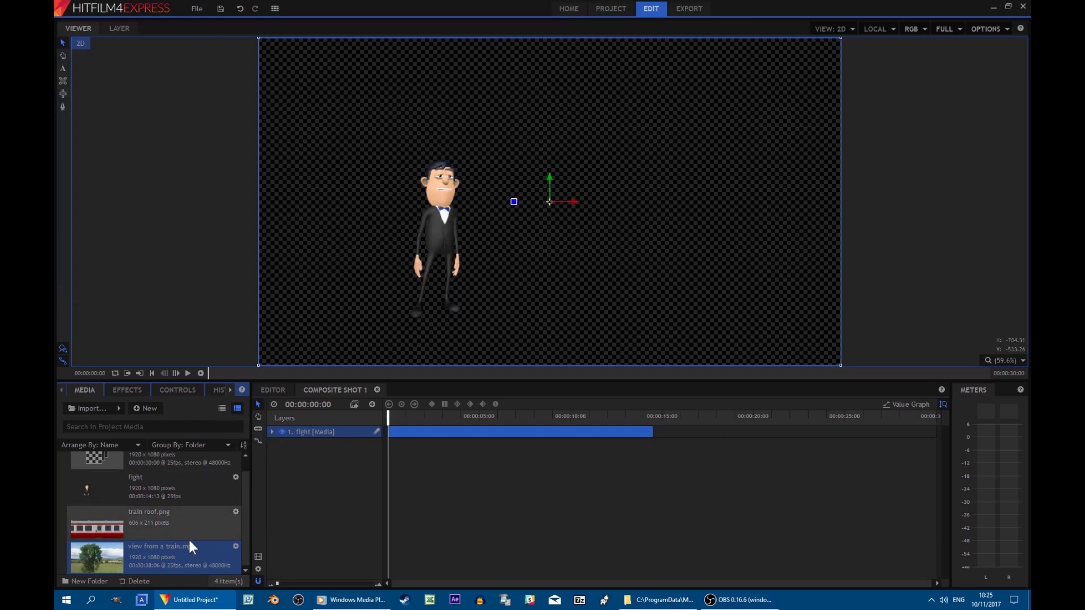
drag(144, 537, 322, 467)
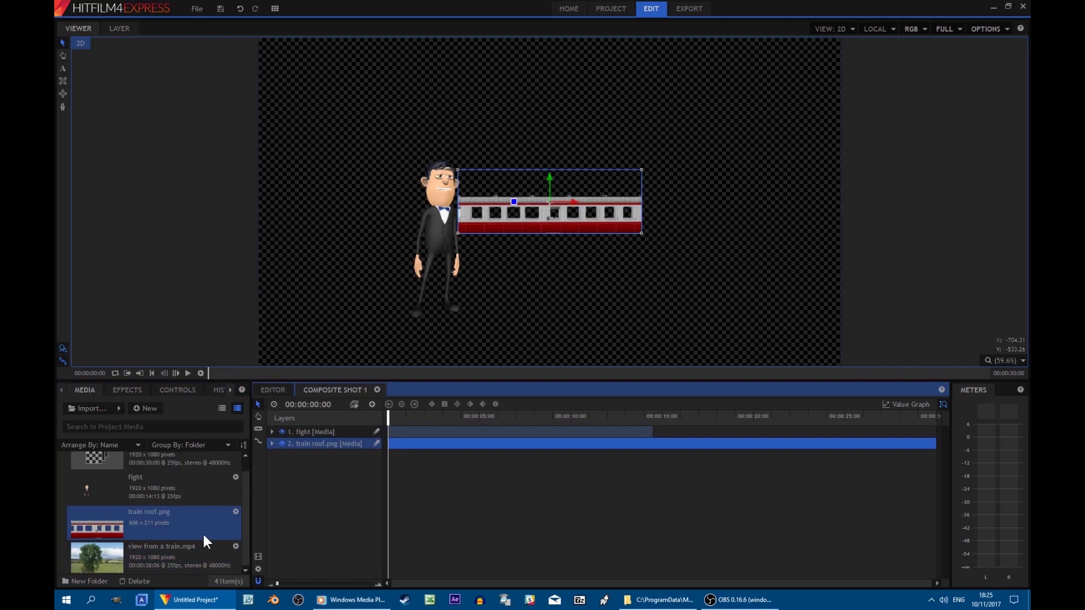
drag(117, 554, 321, 475)
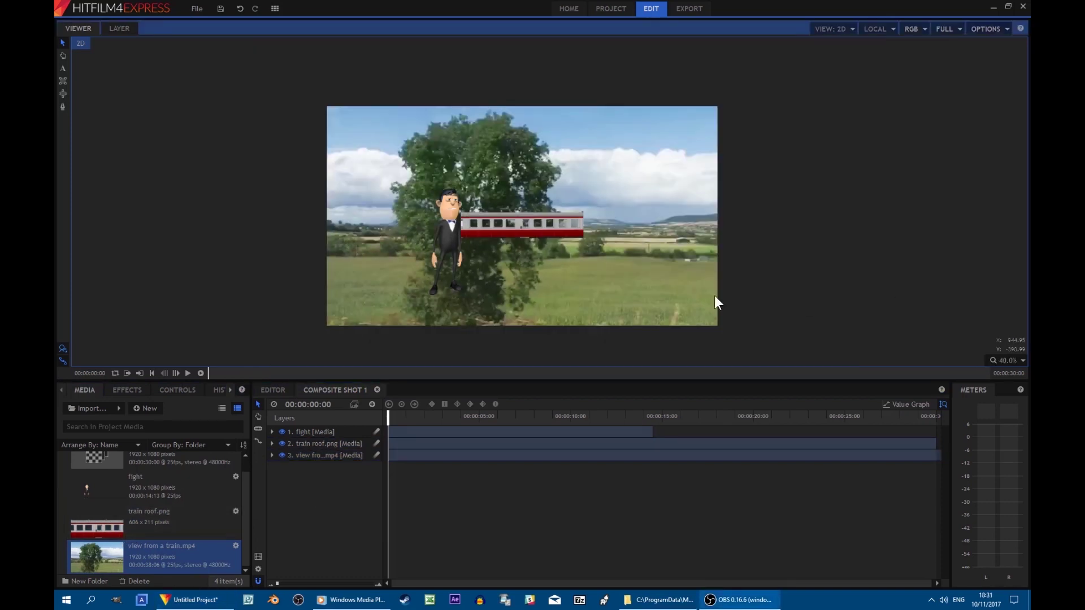
Enlarge the train roof.png layer beyond the frame width and lower it so the character stands on the carriage roof.
click(300, 446)
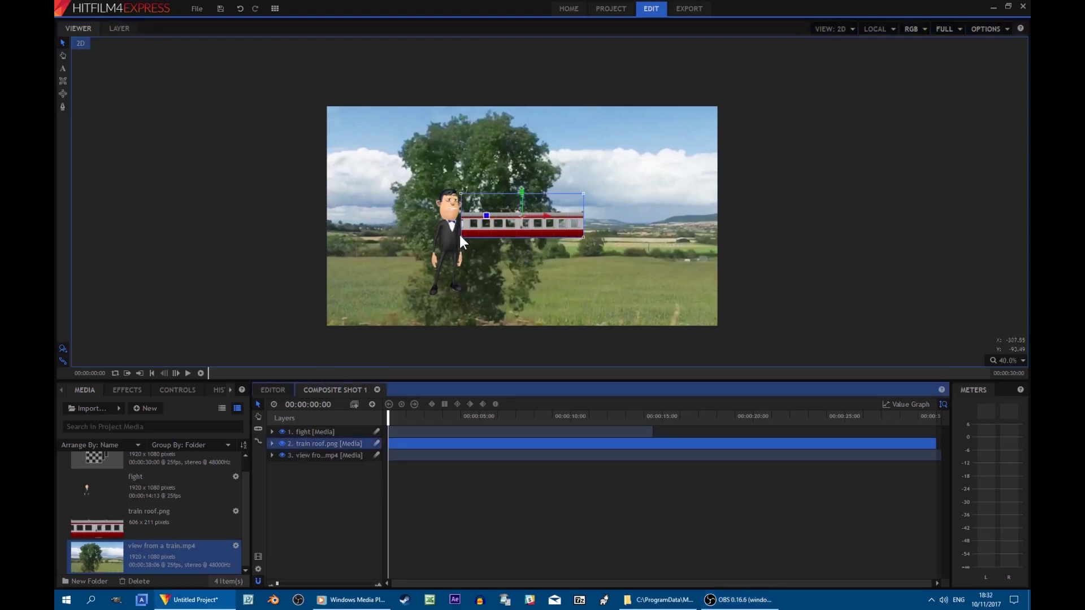
drag(460, 237, 317, 354)
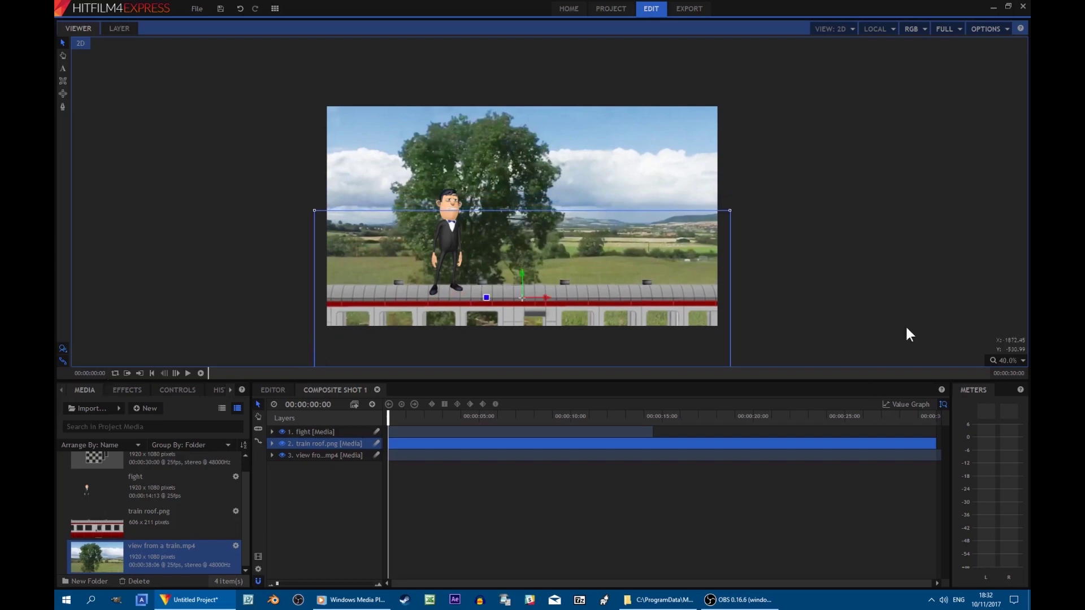
click(844, 279)
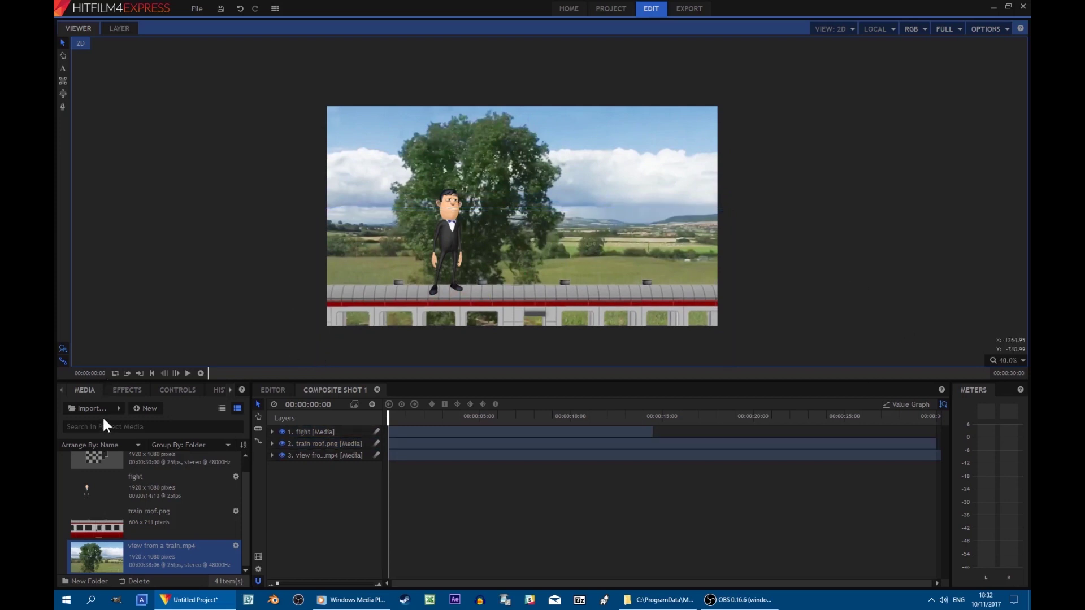
Play the composite to check the fight against the moving background, and return to the start of the timeline.
click(188, 373)
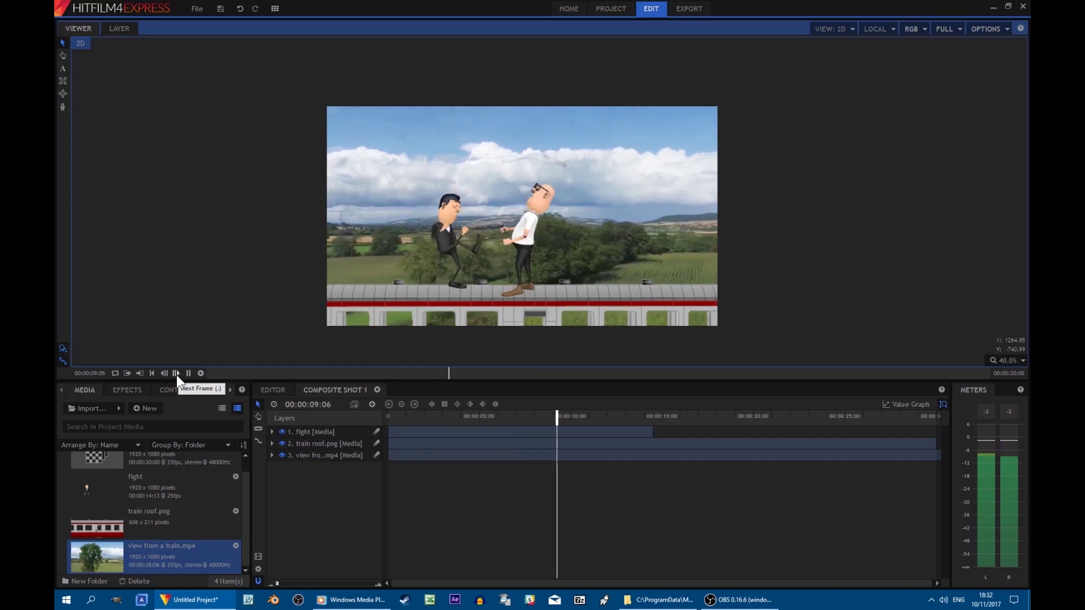
click(189, 373)
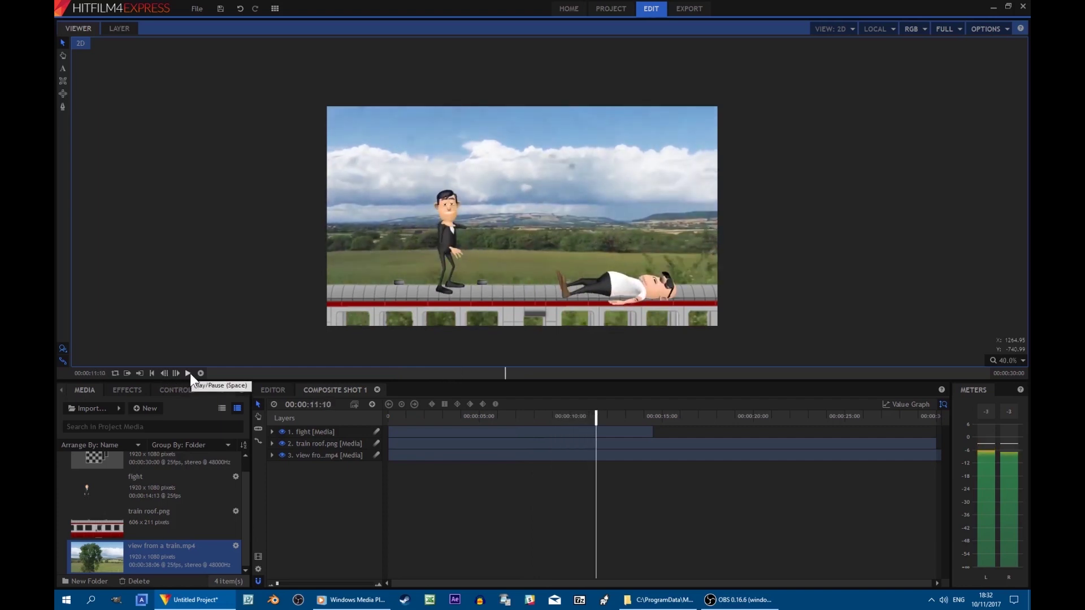
key(Home)
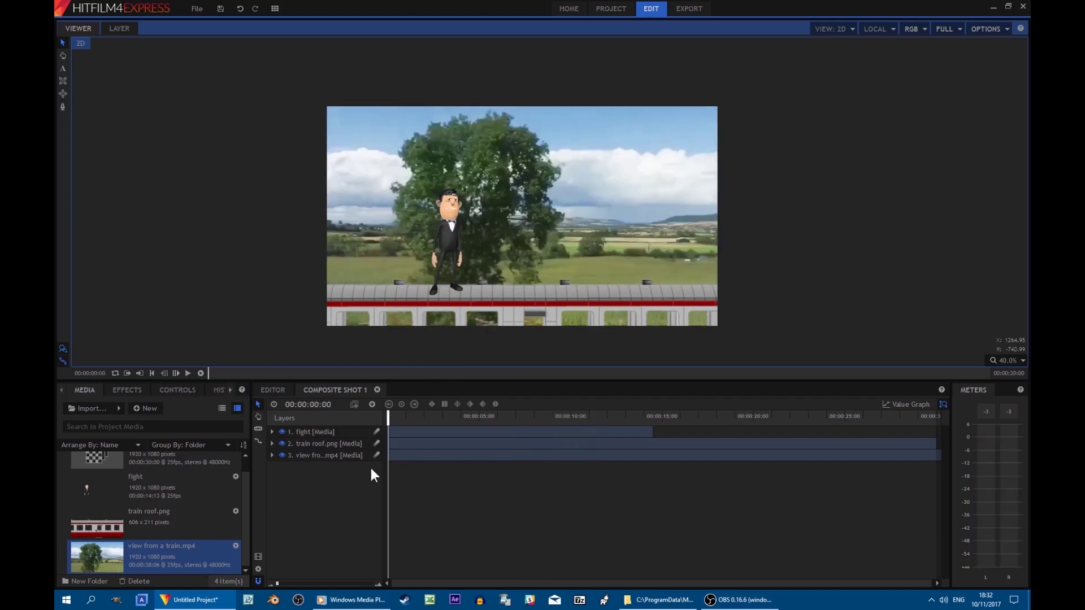
Shorten the view from a train.mp4 layer's duration to 15 seconds and play the composite to check the faster background.
click(409, 456)
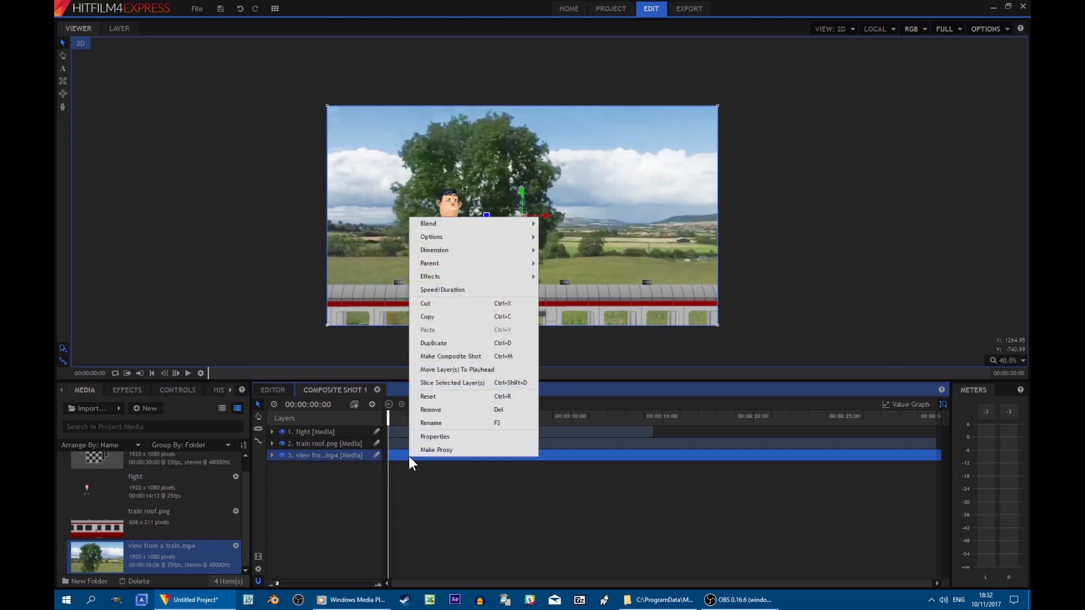
click(447, 290)
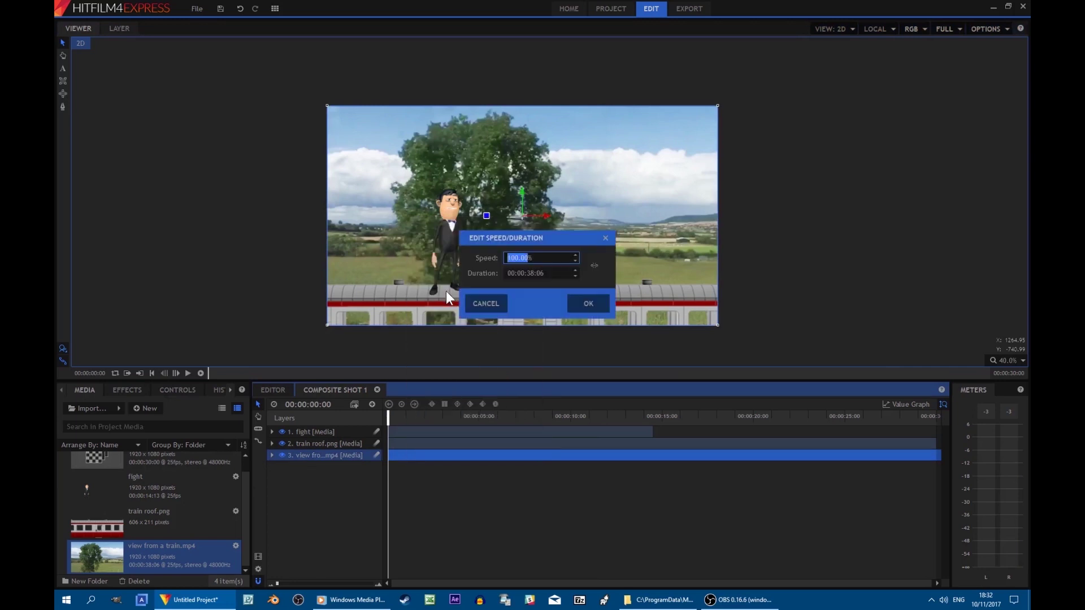
click(529, 274)
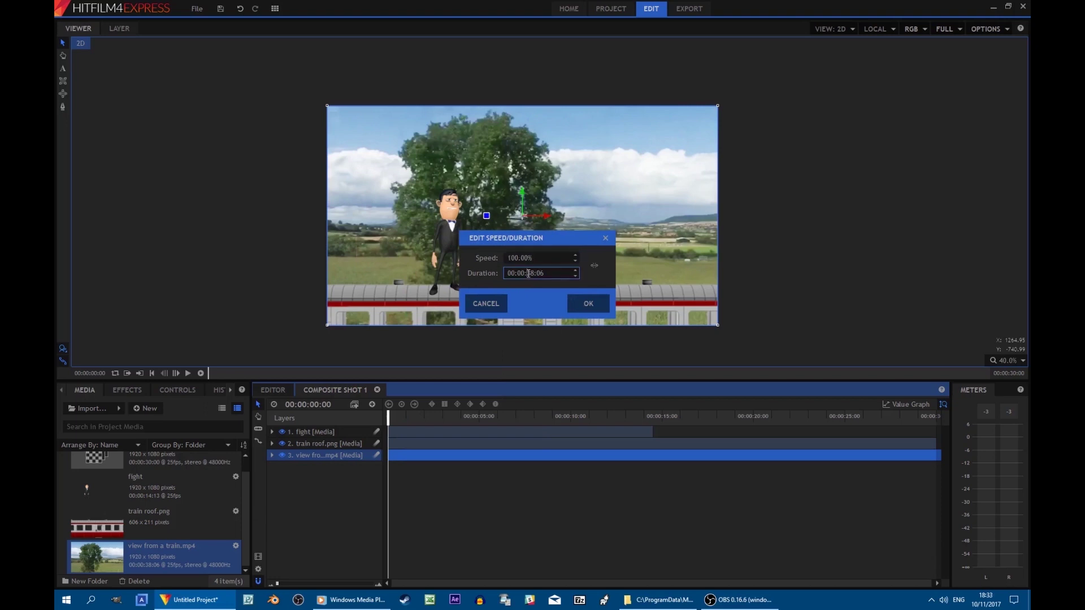
drag(529, 274, 535, 274)
text(15)
click(599, 299)
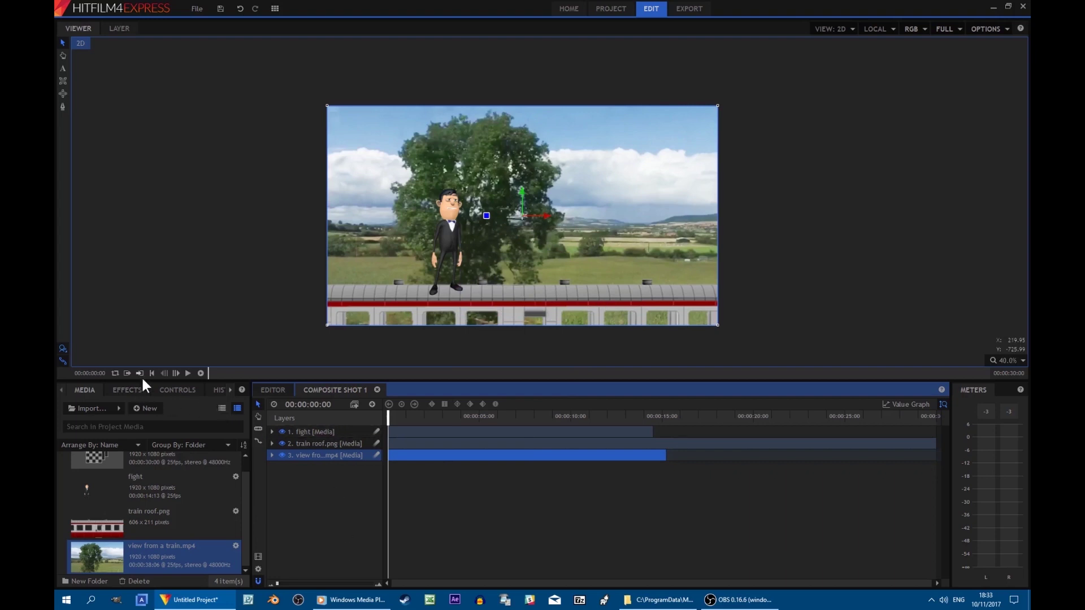
click(187, 373)
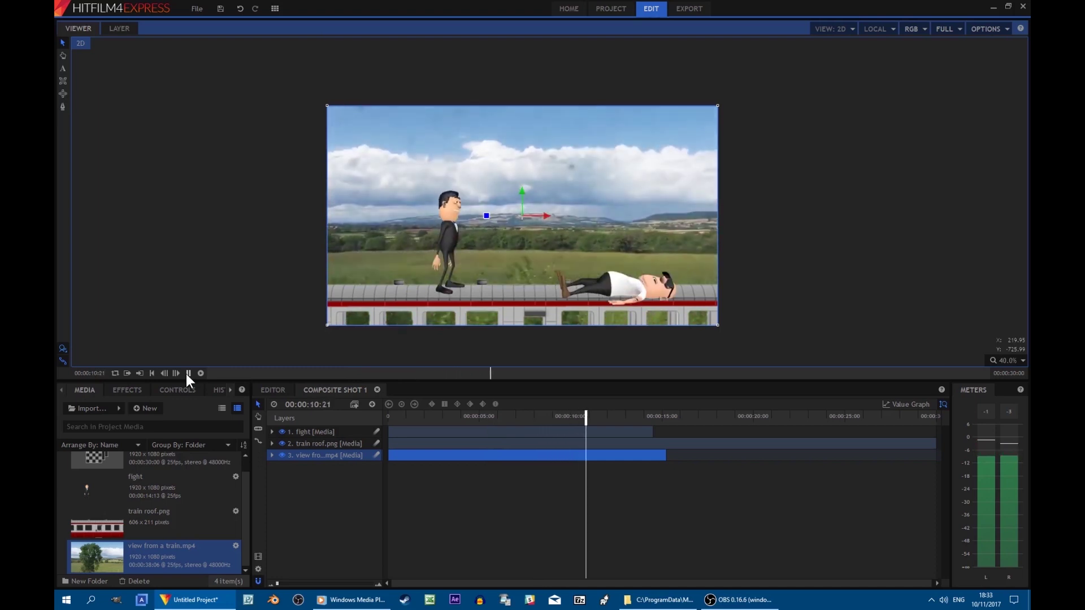
click(188, 373)
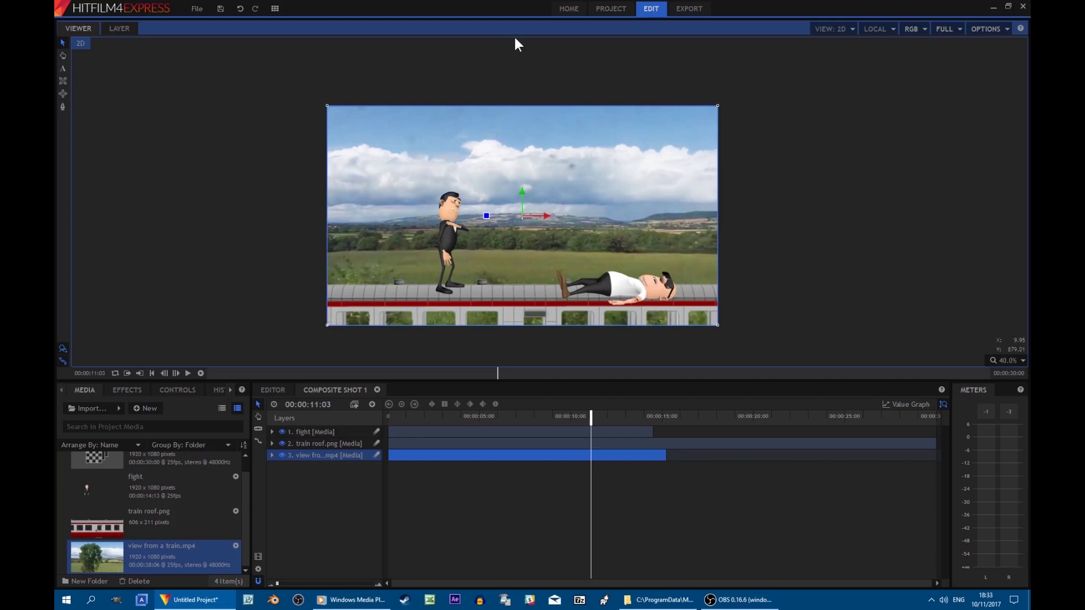
Export Composite Shot 1 as an MP4 named Train Fight in the TUT folder.
click(689, 9)
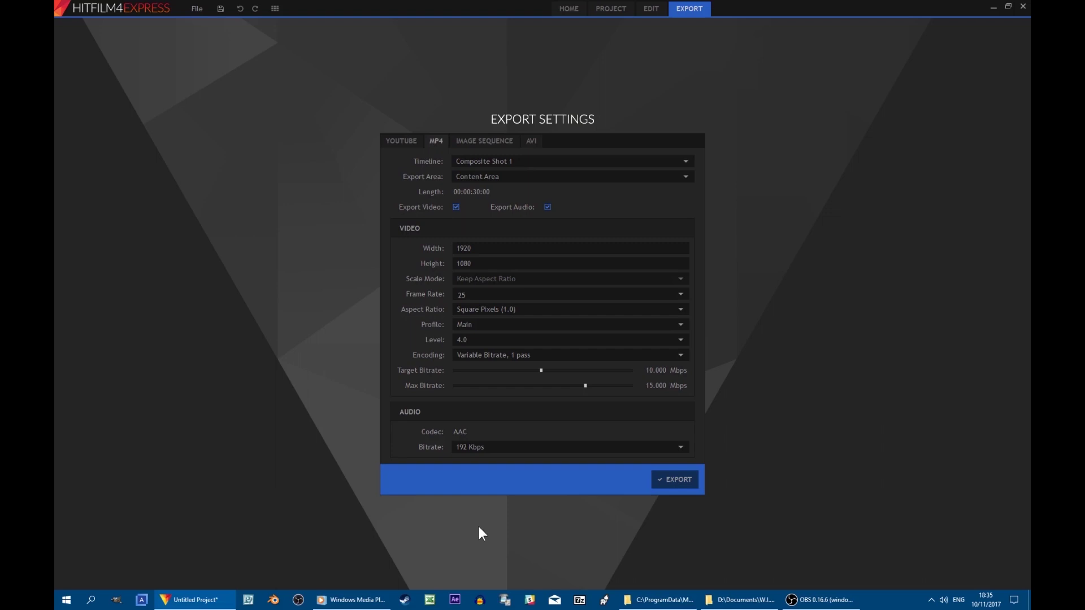
click(682, 479)
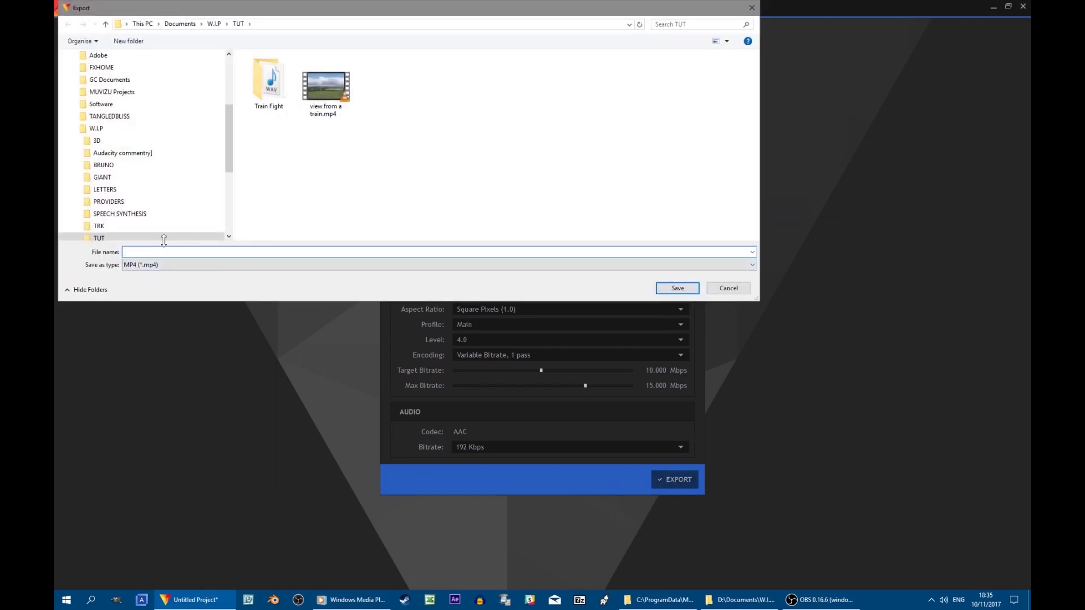
text(Trai)
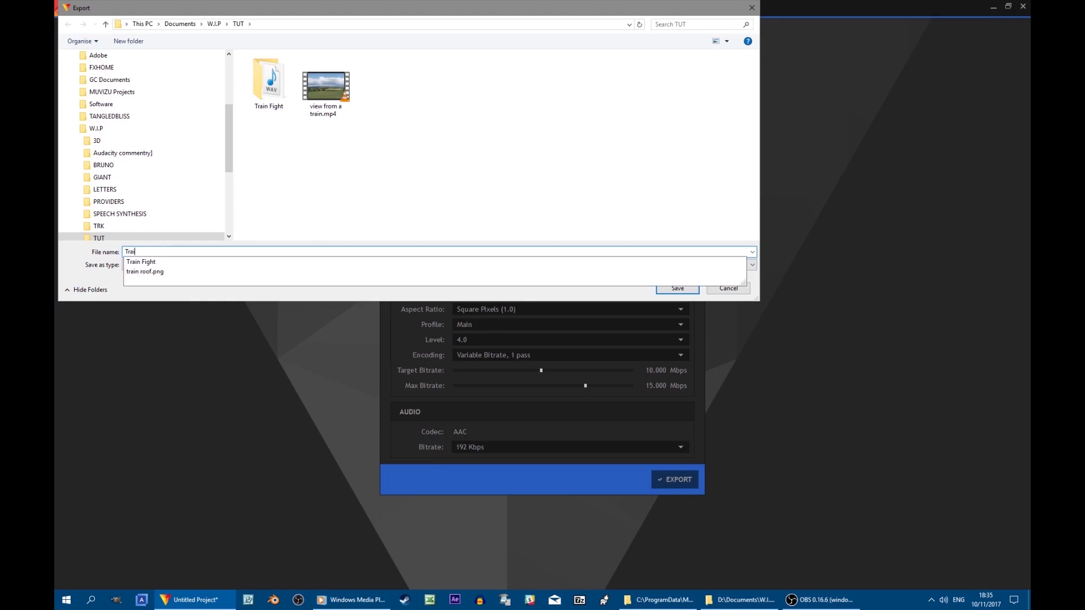
text(n Fight)
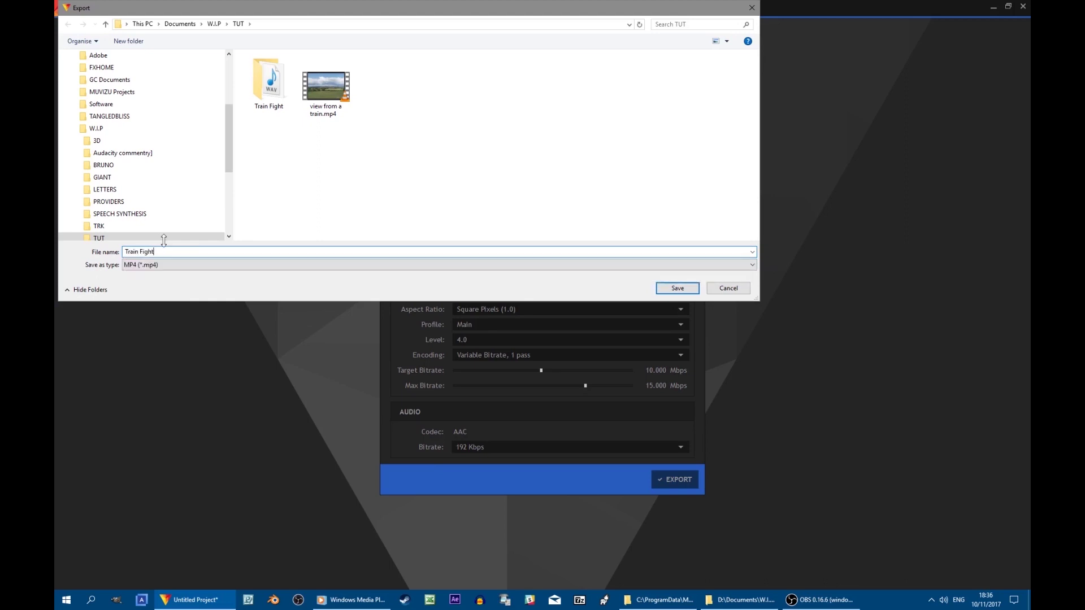
key(Return)
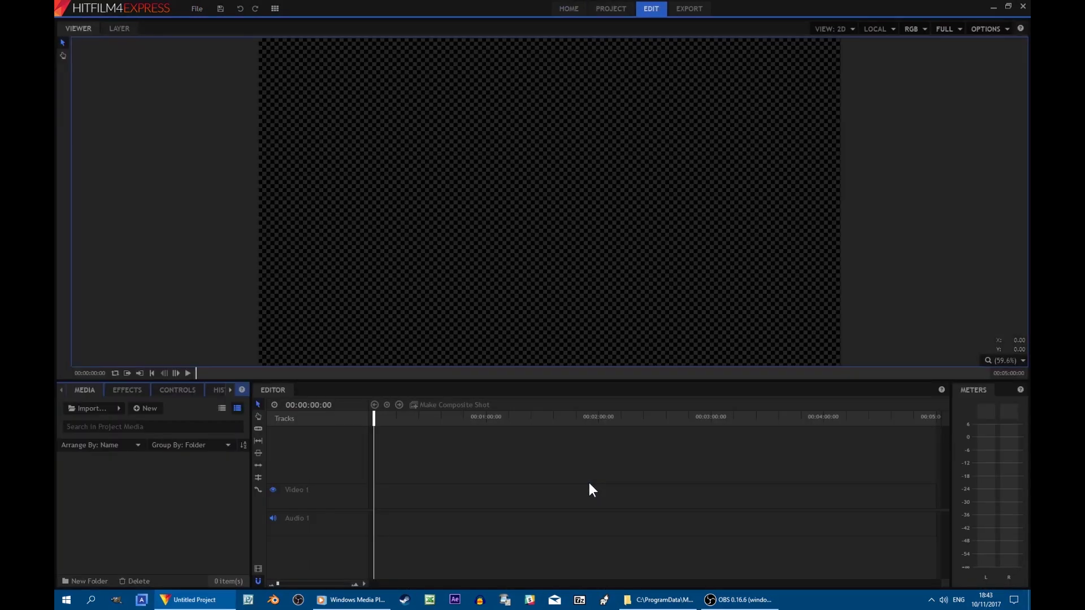
Import Train Fight.mp4 into the empty project and place it at the start of the editor timeline.
click(83, 408)
click(391, 90)
key(Return)
drag(153, 473, 389, 496)
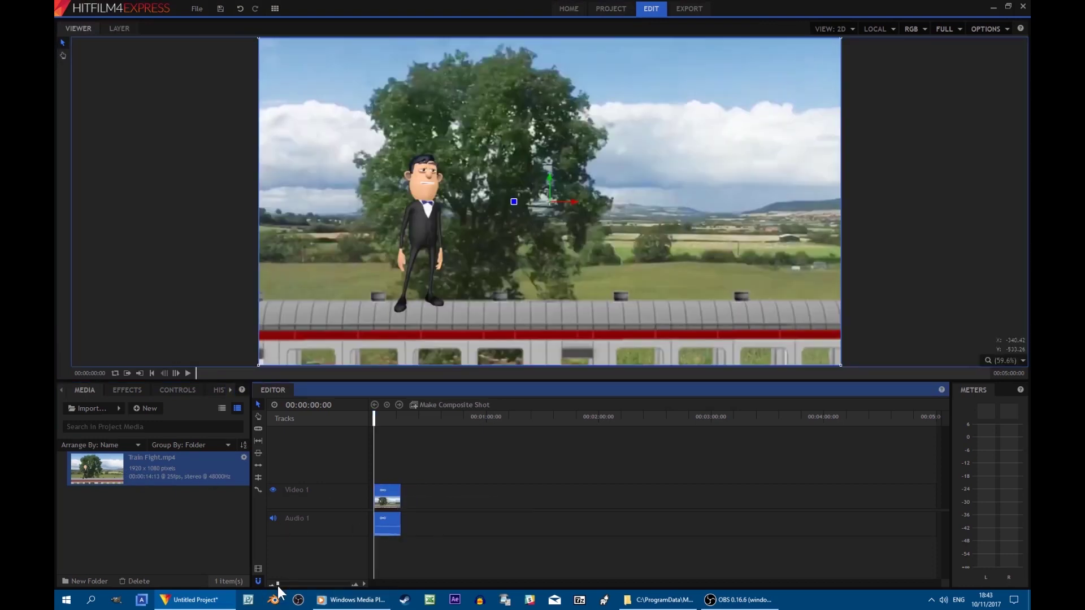
drag(279, 584, 289, 583)
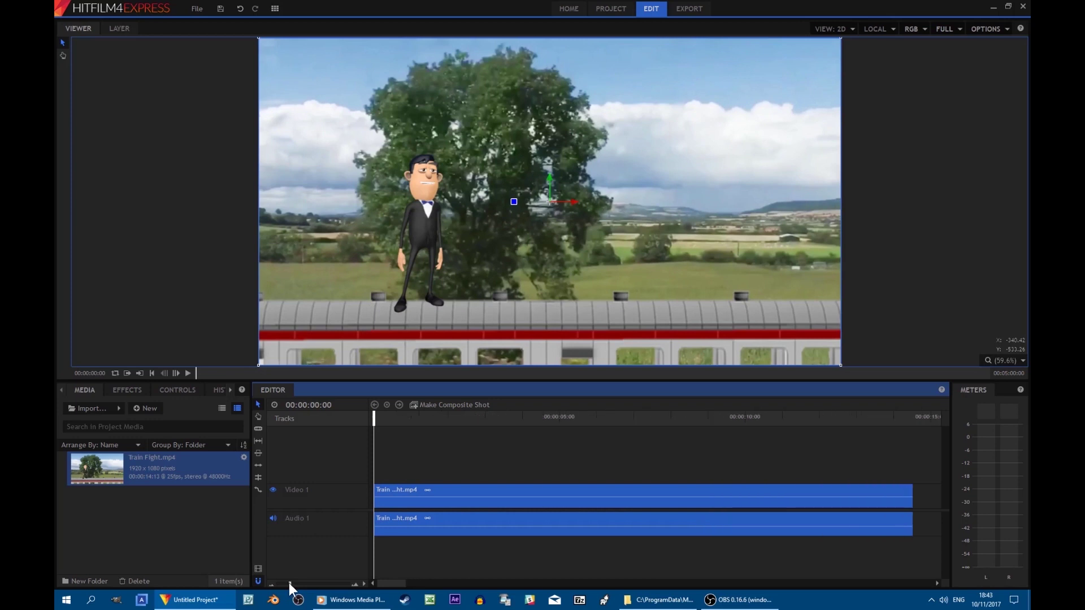
Import fight sounds.mp3 and action hero.mp3 from the TUT folder into the project media.
click(84, 409)
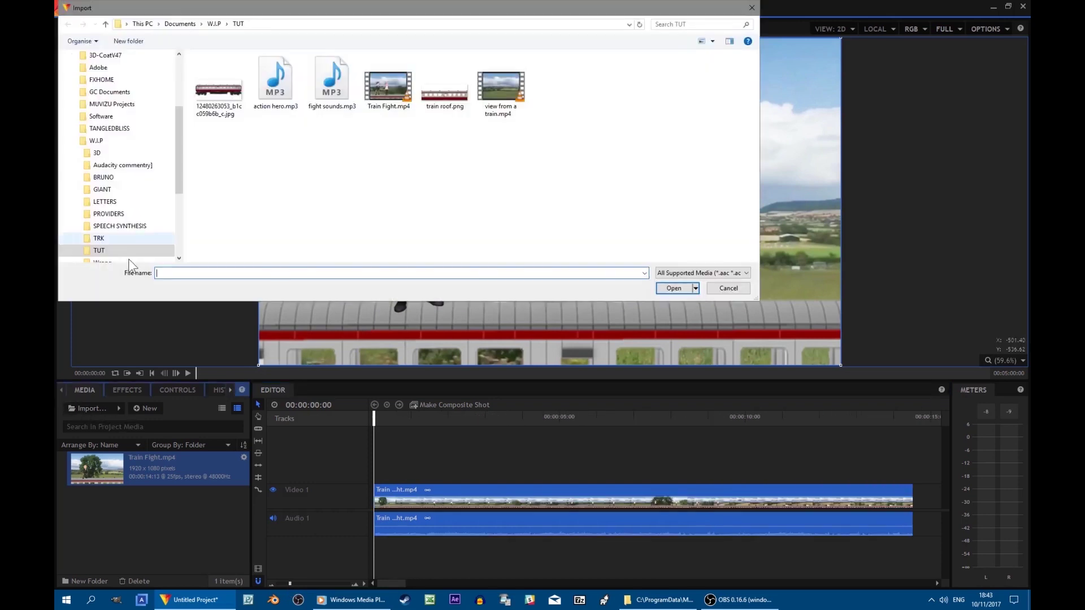
click(333, 82)
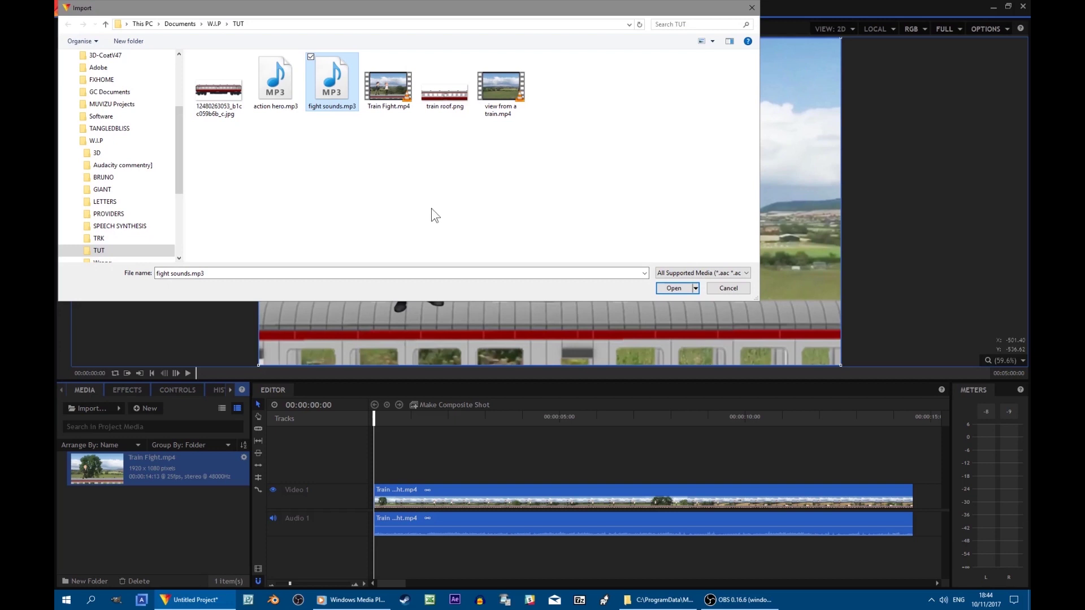
key(Return)
click(90, 409)
click(278, 90)
key(Return)
Place fight sounds.mp3 on a new audio track below Audio 1 and shift it to start at about 2 seconds.
drag(93, 506, 373, 557)
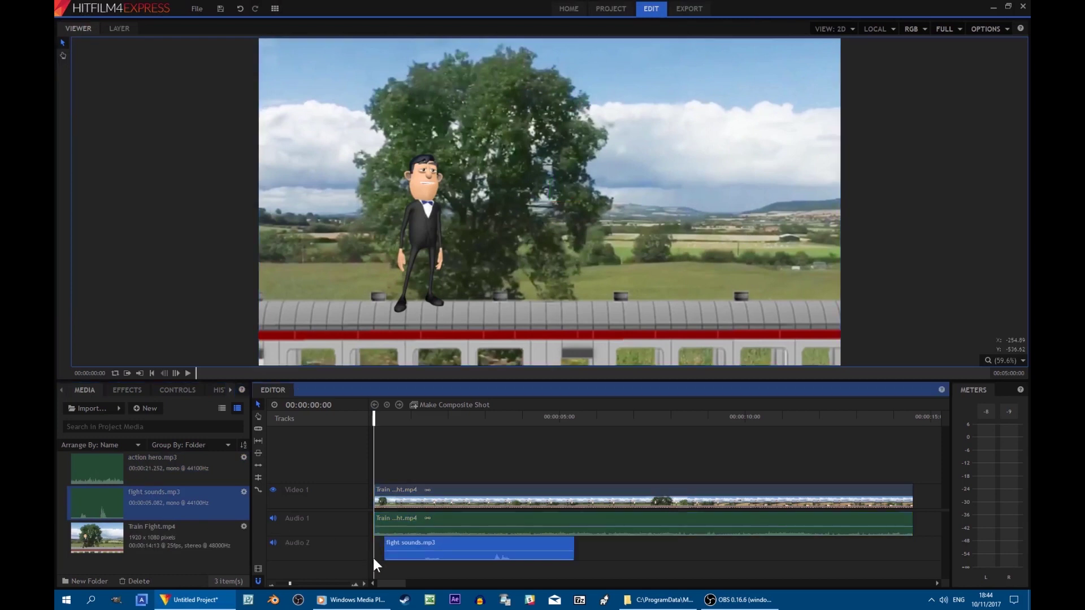
drag(368, 418, 519, 418)
drag(459, 551, 519, 552)
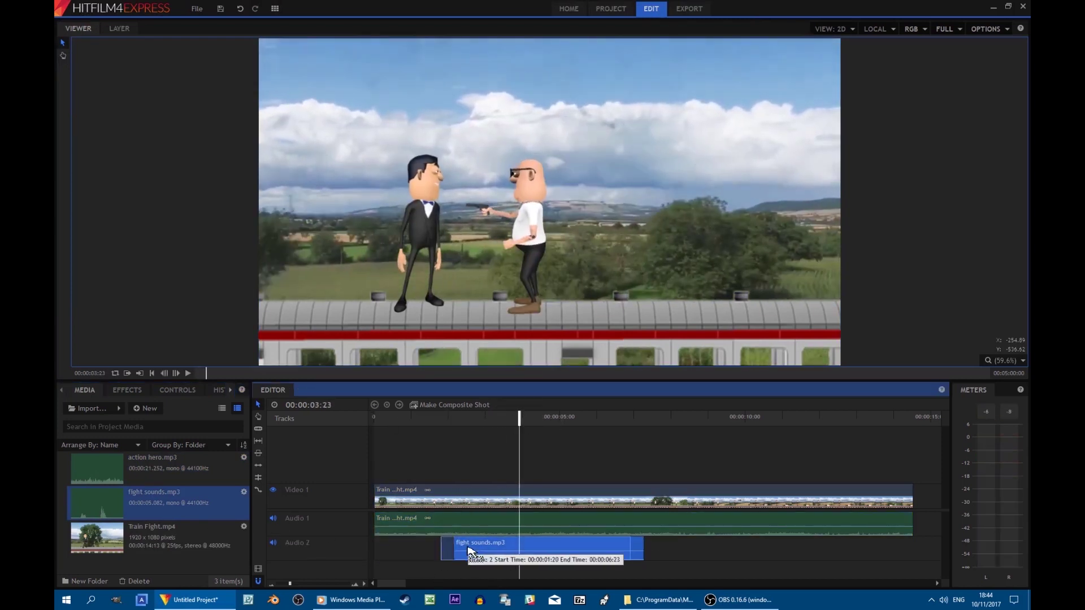
Slice the fight sounds.mp3 clip at 00:00:03:23 and move its second piece to start at about 6 seconds.
click(257, 429)
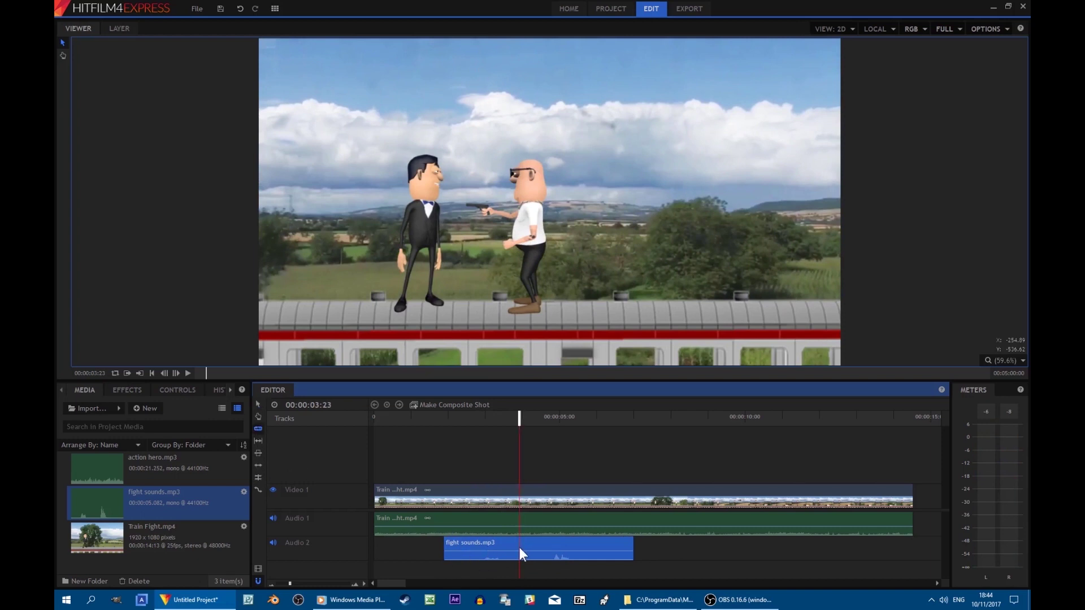
click(519, 547)
click(258, 416)
click(548, 549)
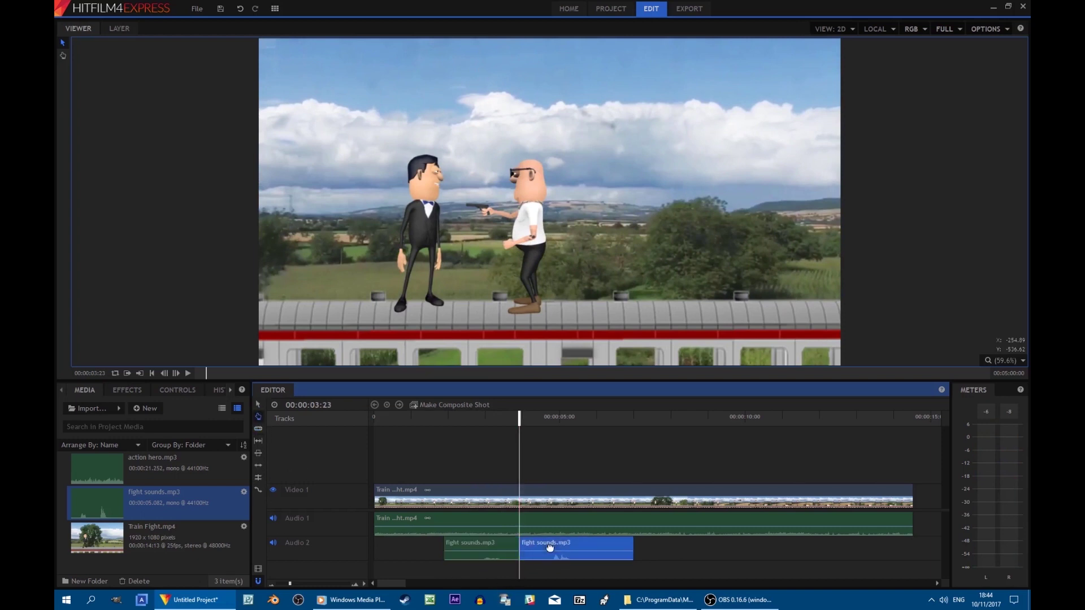
click(258, 404)
drag(555, 551, 640, 551)
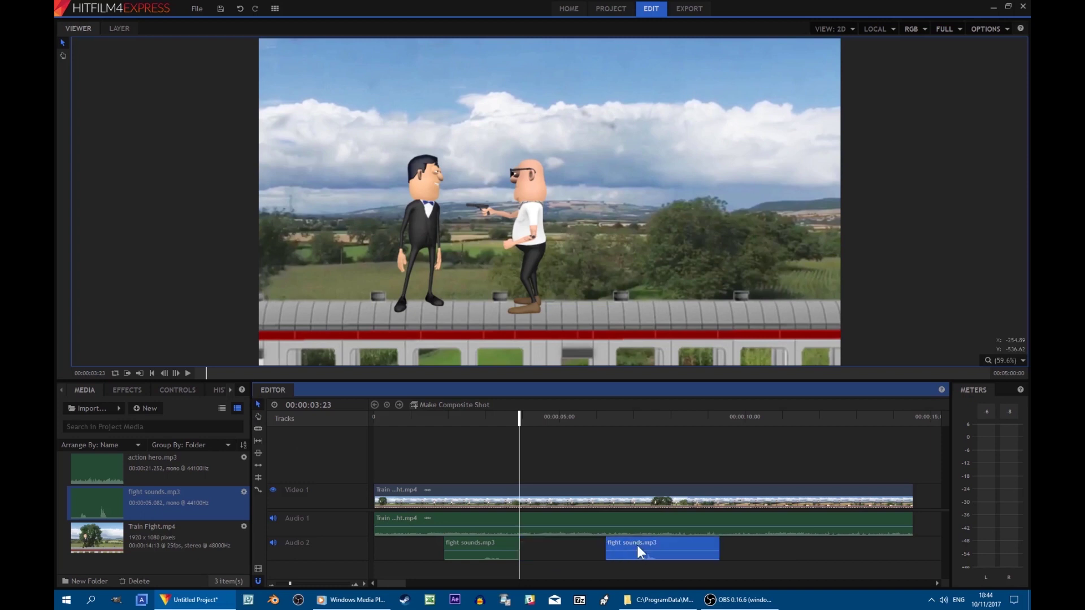
Shift the first fight sounds.mp3 piece slightly later around 00:00:03:16 and scrub ahead to the following fight action.
drag(518, 417, 509, 416)
drag(457, 549, 476, 550)
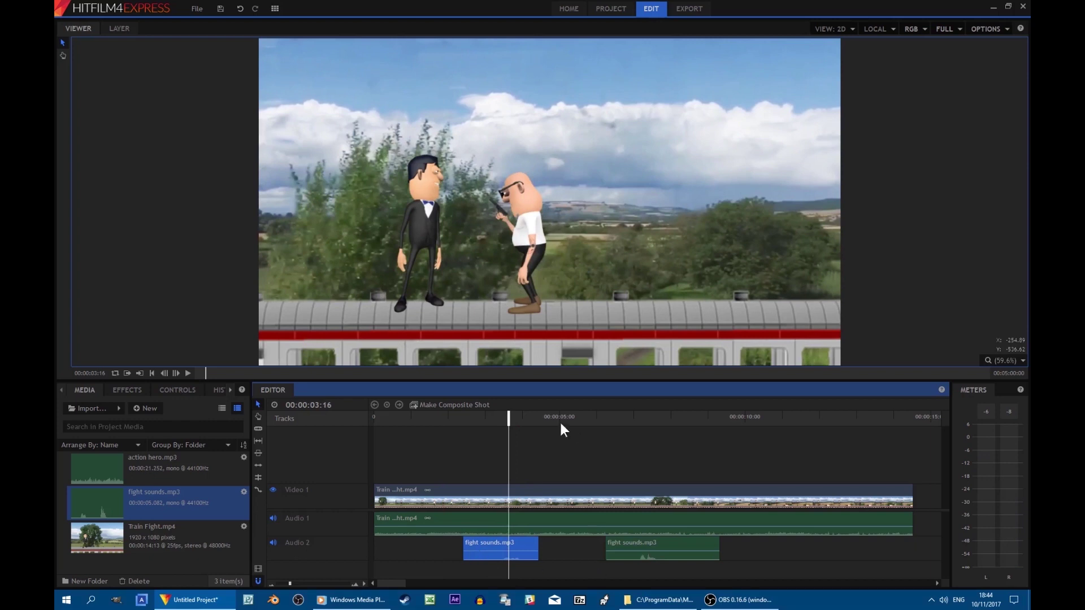
drag(509, 418, 715, 424)
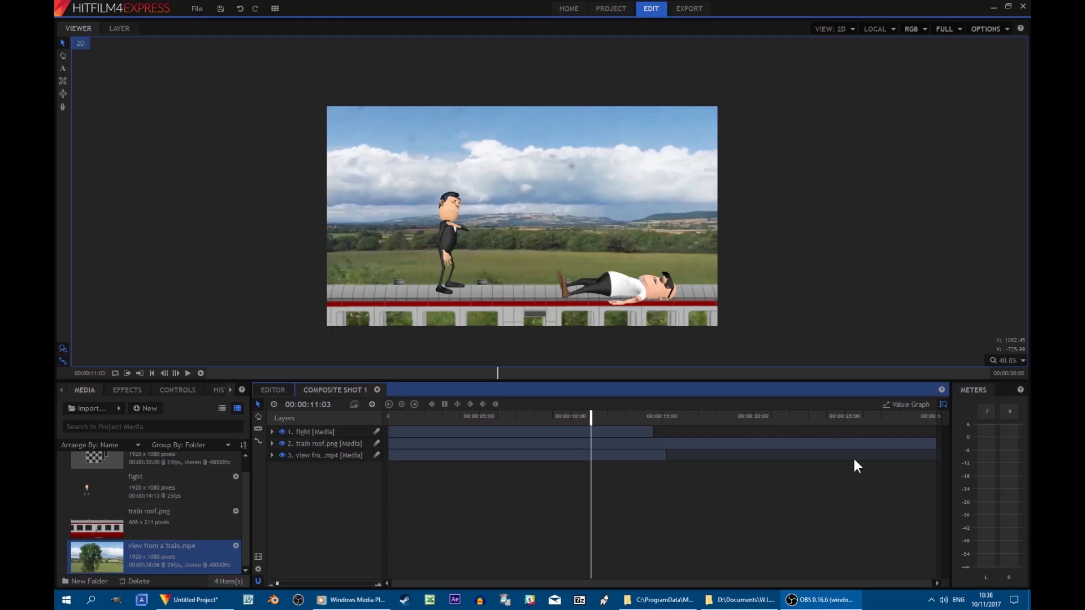
In Composite Shot 1, trim the train roof.png and train view layers to the fight layer's end and open the export settings.
drag(935, 443, 653, 456)
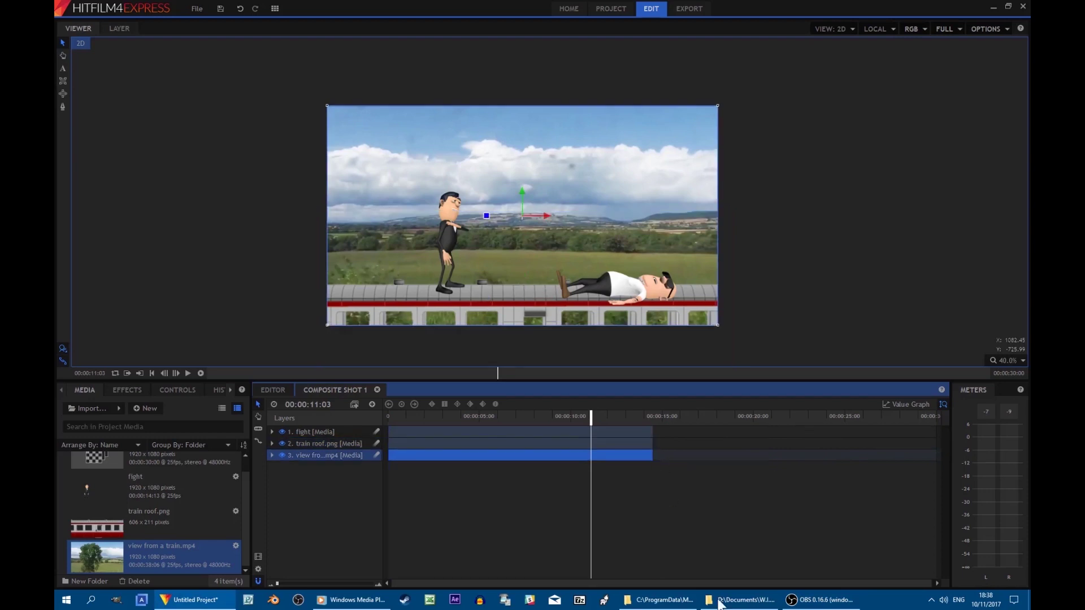
click(696, 9)
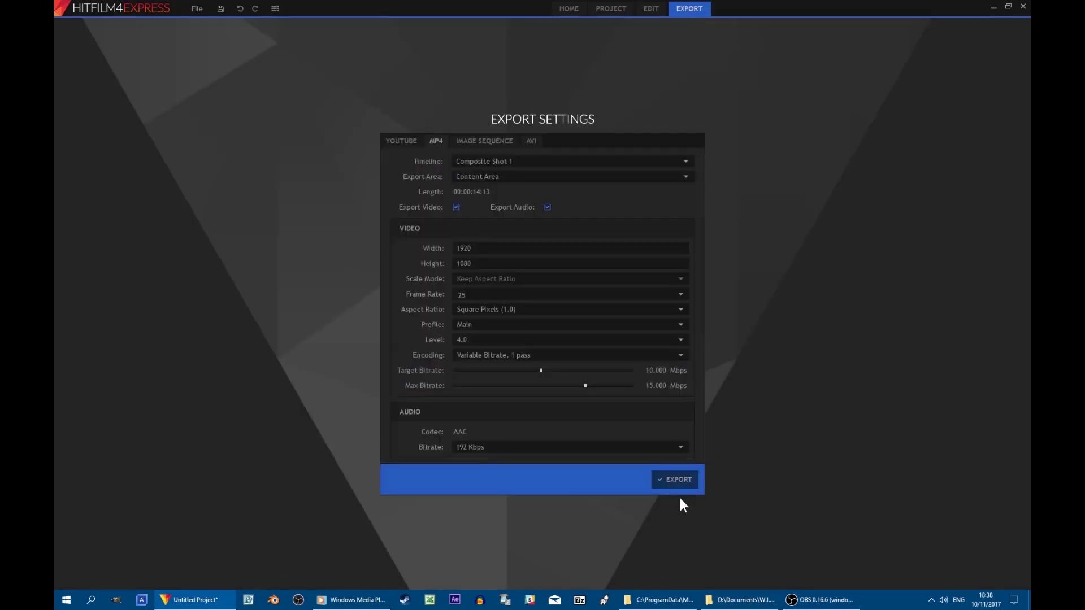